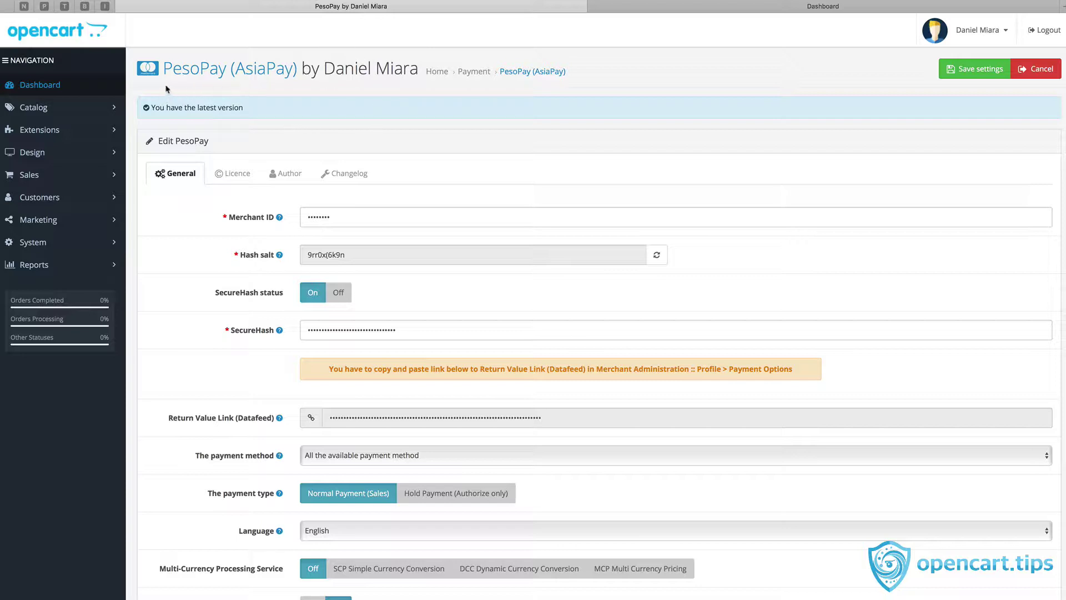
pyautogui.scroll(-2, 522, 181)
pyautogui.scroll(-1, 521, 182)
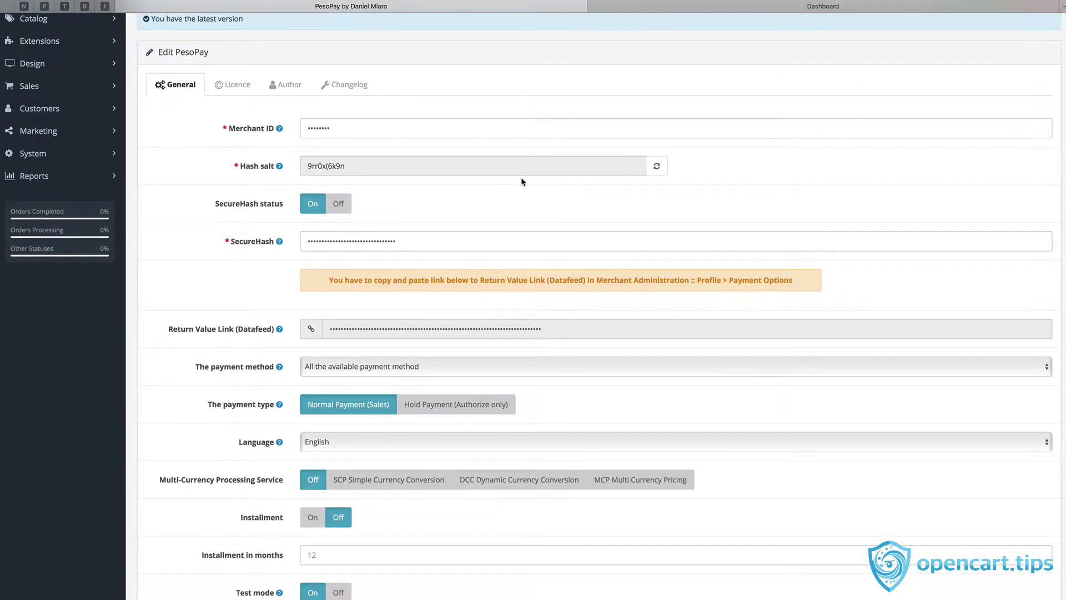
pyautogui.scroll(-1, 521, 182)
pyautogui.scroll(-1, 521, 182)
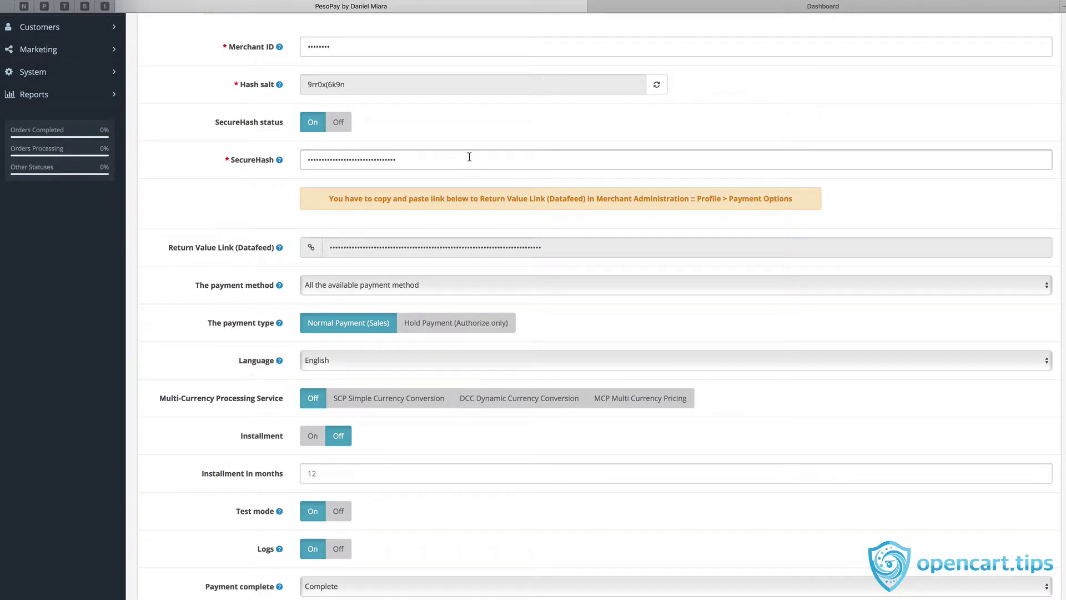
pyautogui.scroll(1, 694, 131)
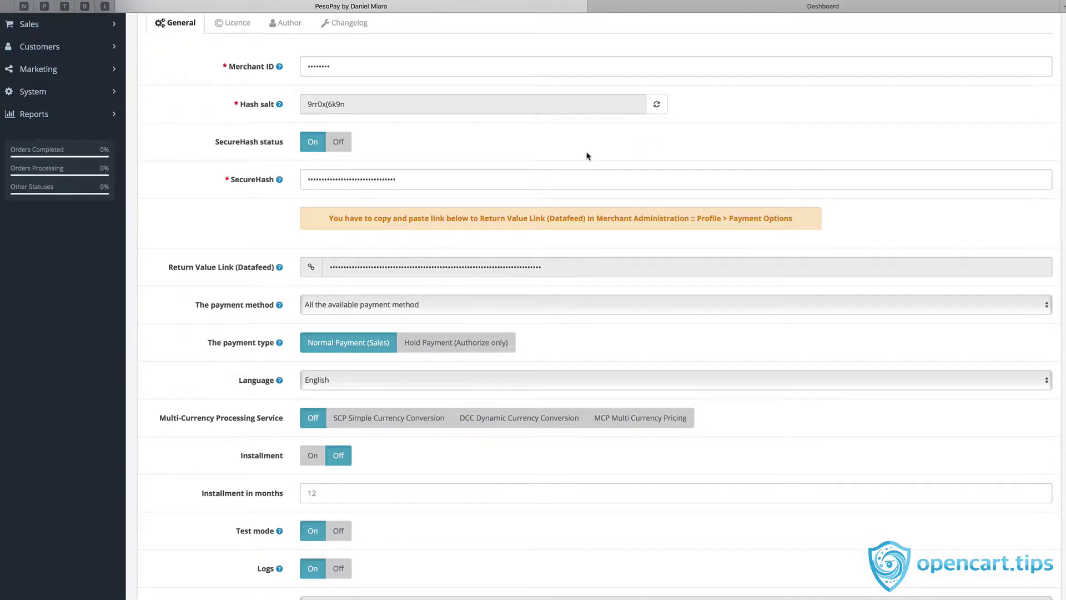
pyautogui.click(655, 106)
pyautogui.click(656, 106)
pyautogui.scroll(-3, 219, 236)
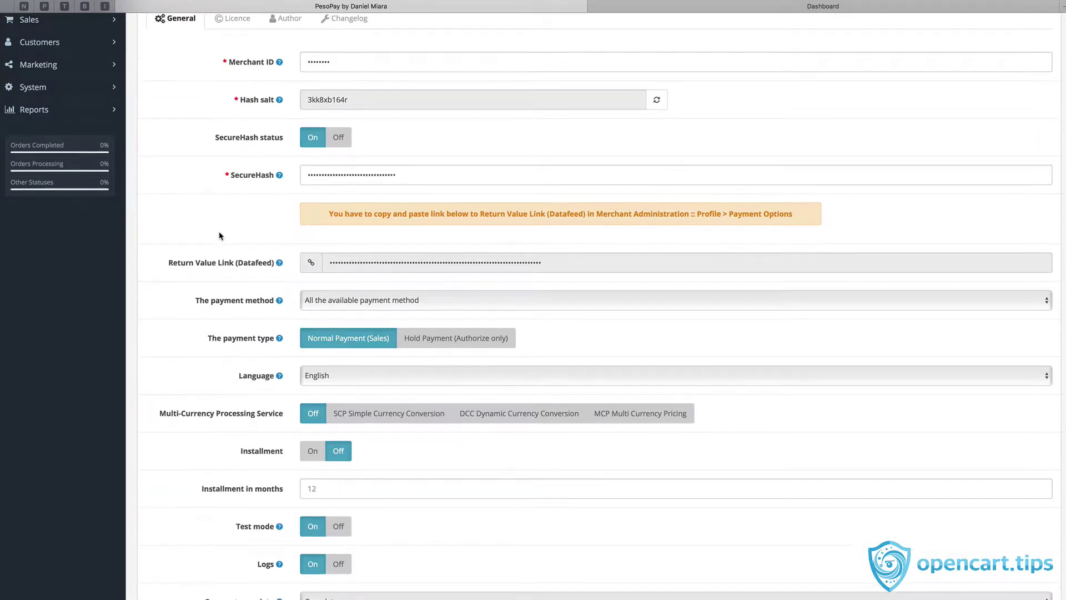
pyautogui.scroll(-1, 219, 236)
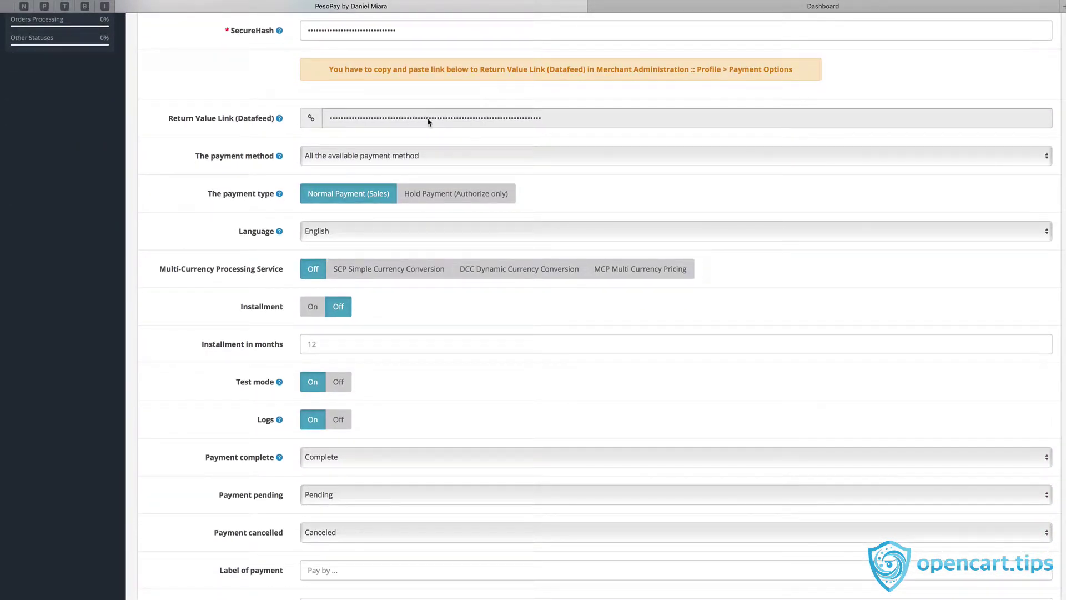
# Copy the Return Value Link datafeed URL and dismiss the copied confirmation
pyautogui.click(500, 121)
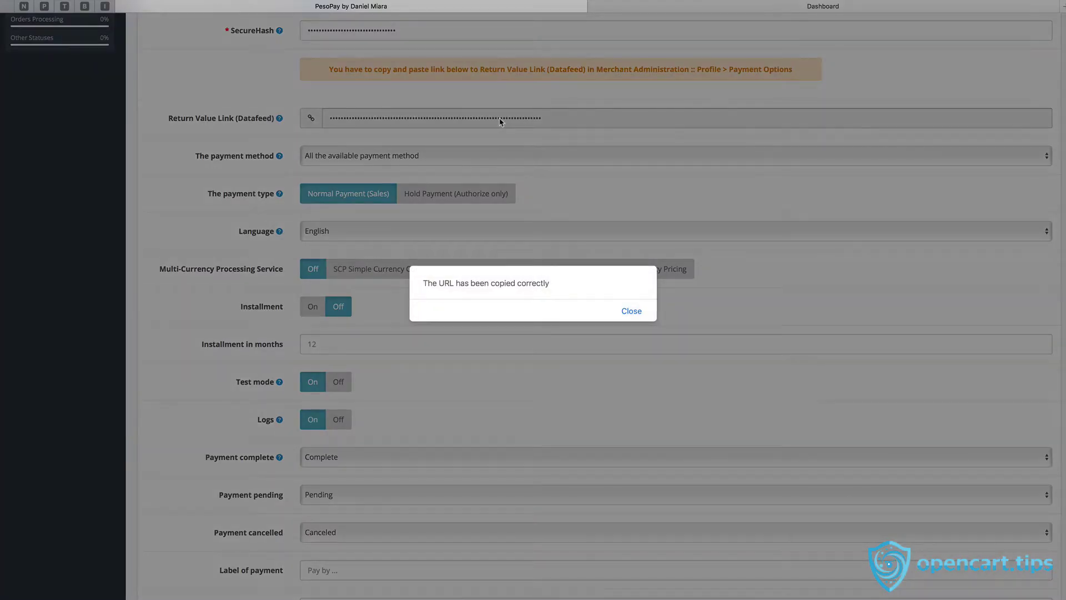
pyautogui.click(631, 311)
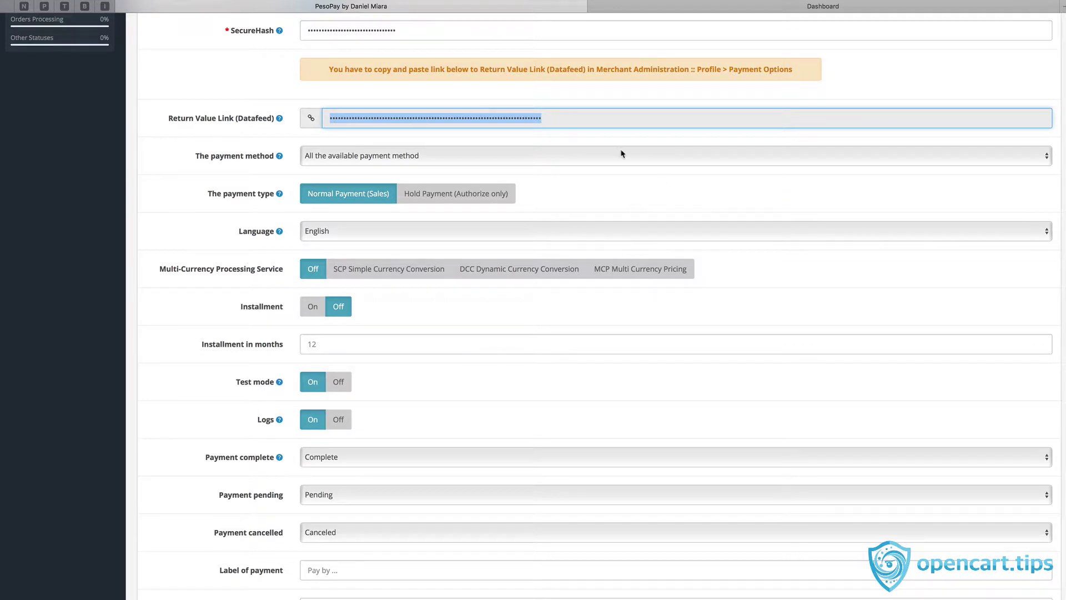
pyautogui.click(230, 163)
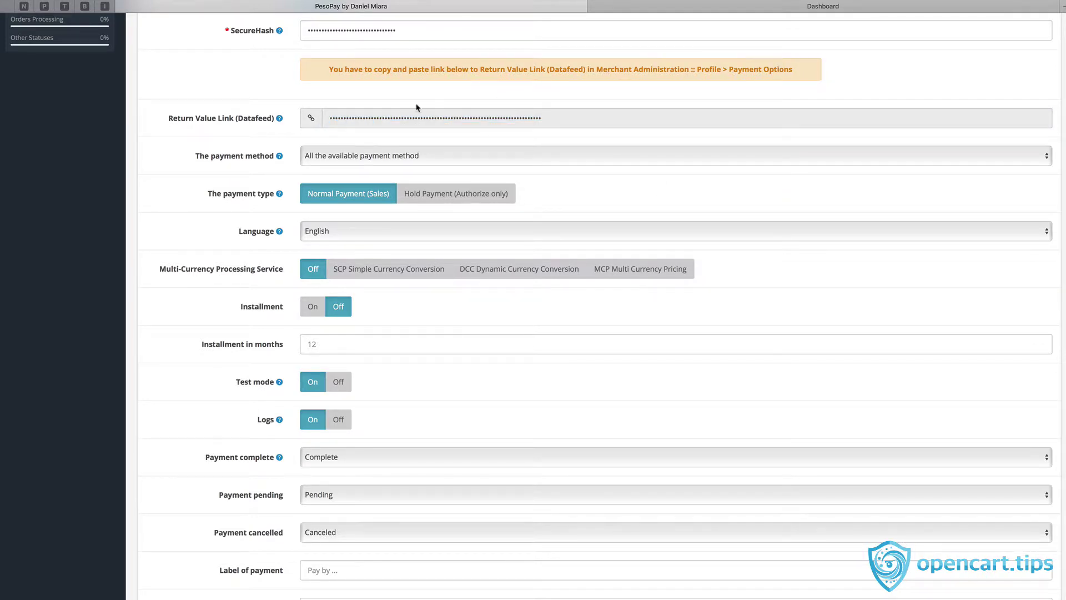
pyautogui.click(332, 159)
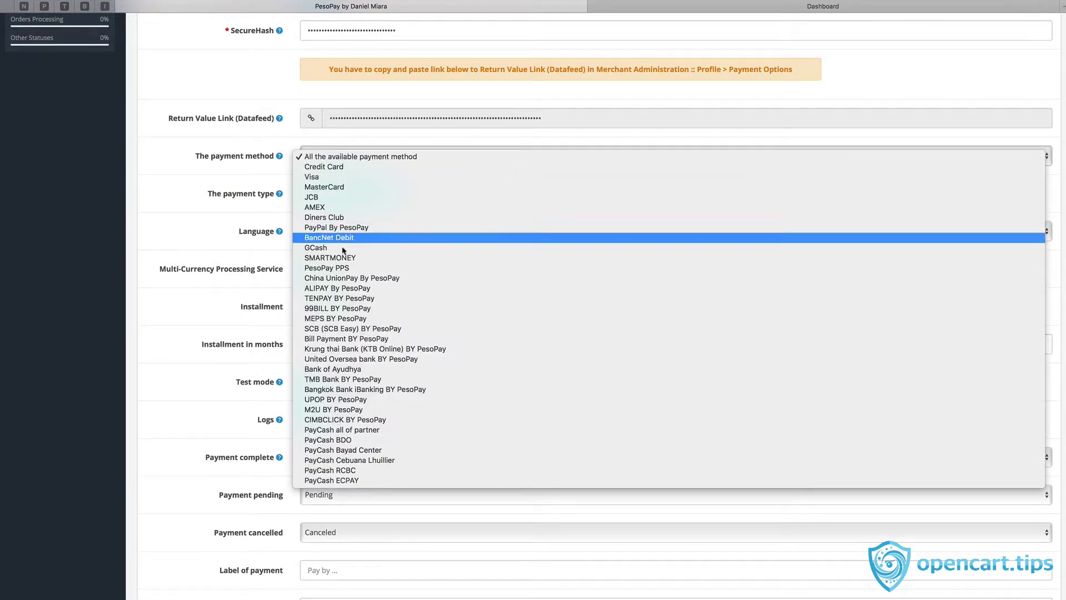
pyautogui.click(244, 173)
pyautogui.scroll(-2, 208, 176)
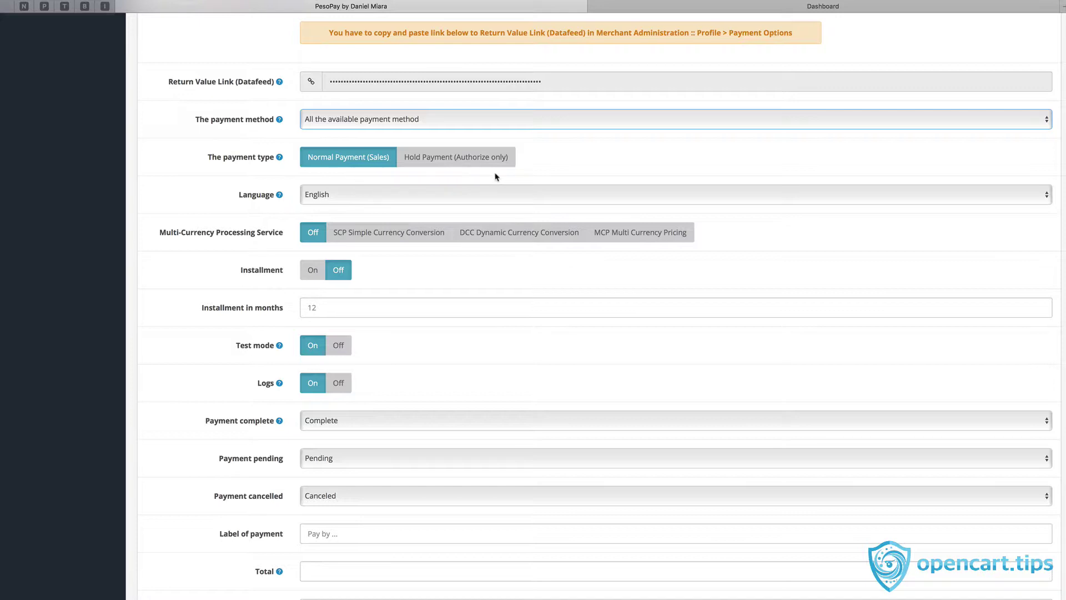
pyautogui.click(467, 162)
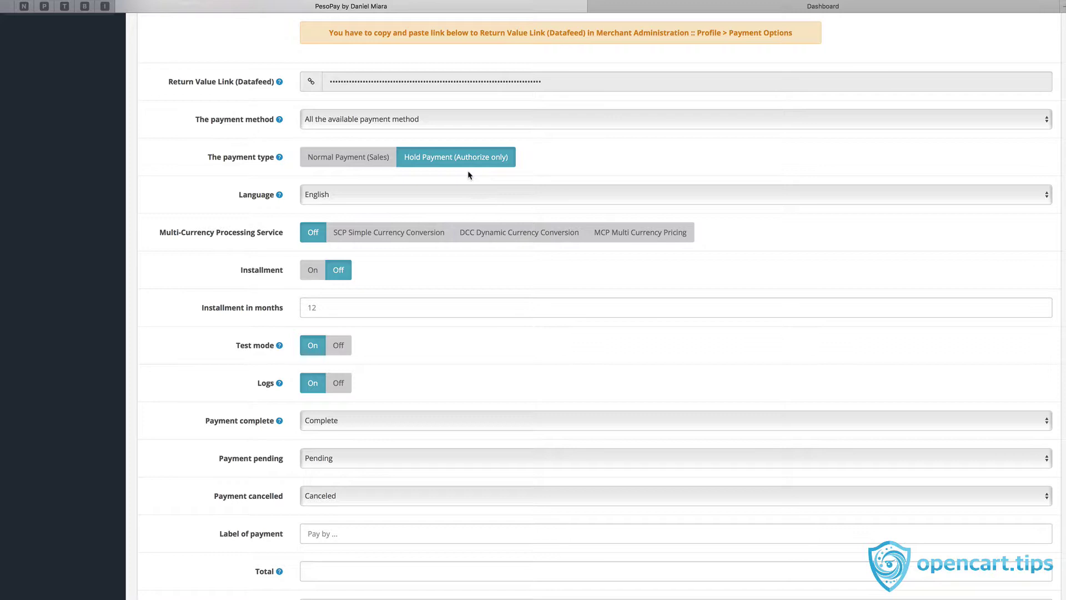
pyautogui.click(349, 161)
pyautogui.scroll(-2, 228, 208)
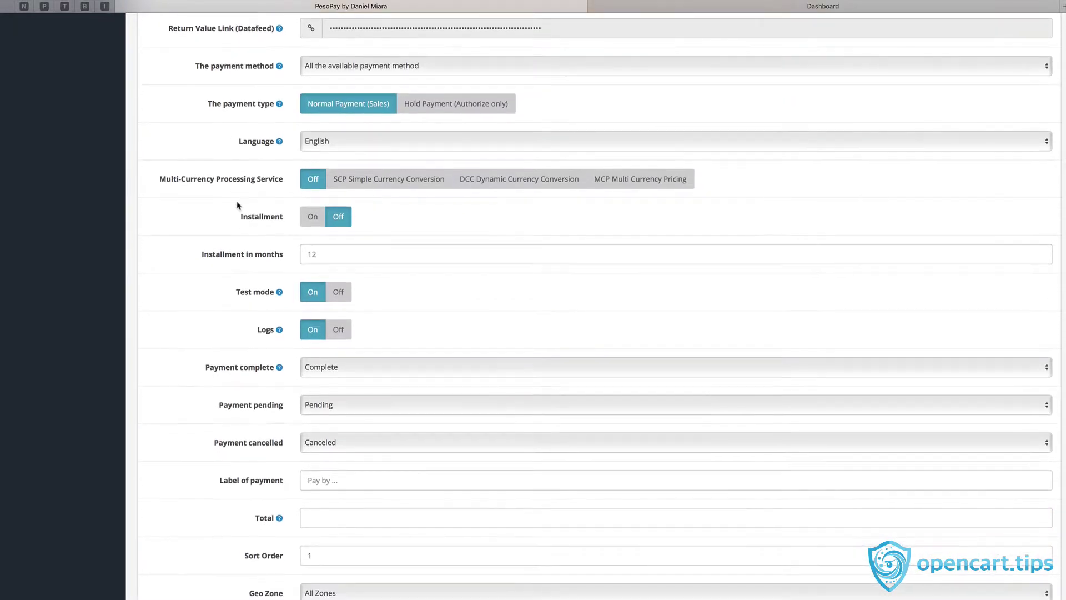
pyautogui.click(358, 142)
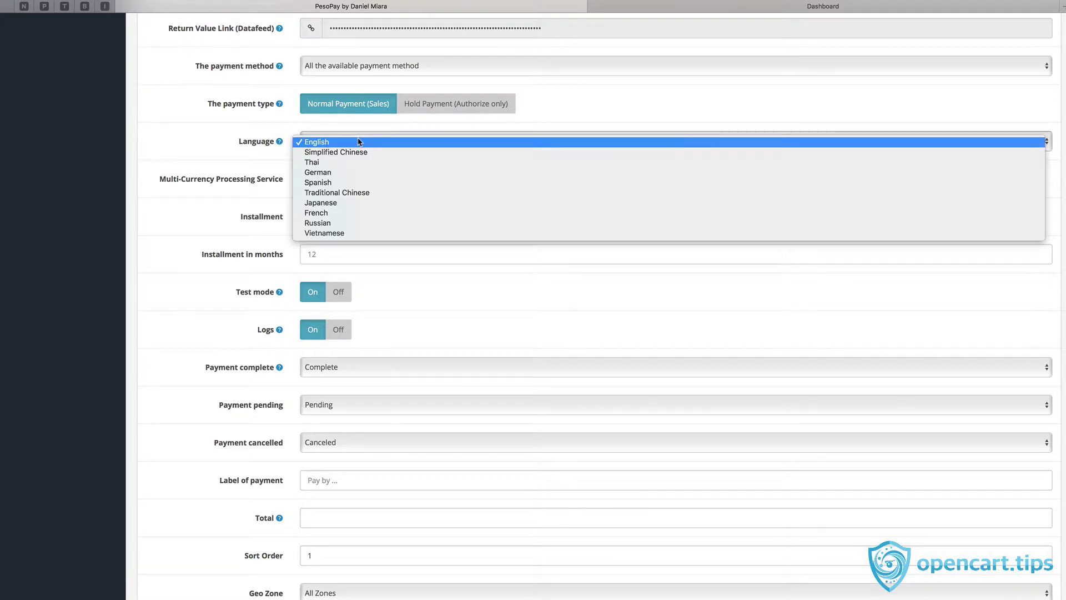
pyautogui.click(222, 143)
pyautogui.scroll(-1, 189, 188)
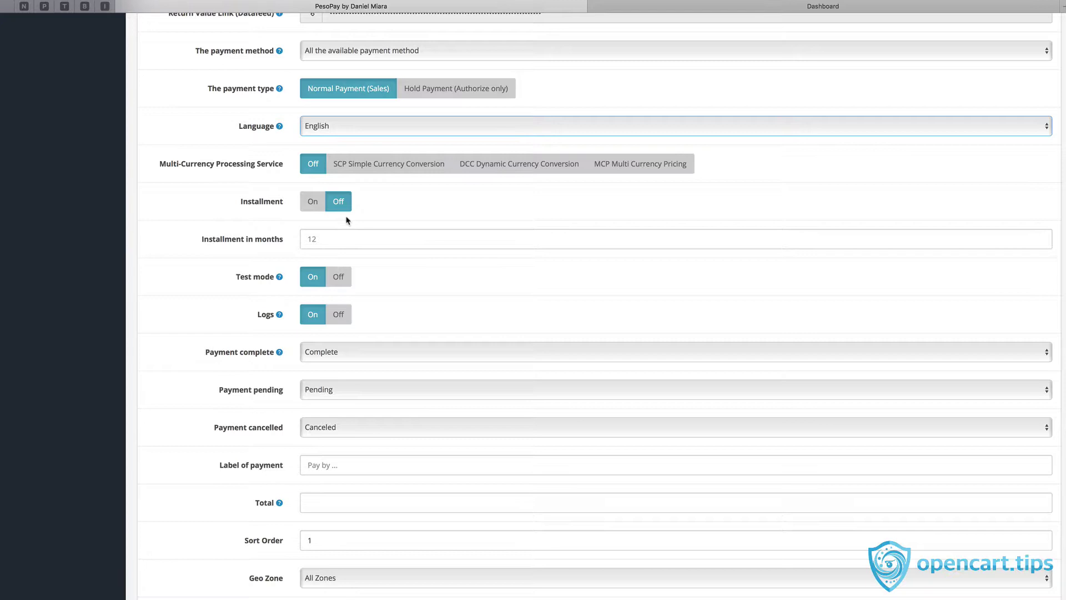
pyautogui.scroll(-2, 258, 251)
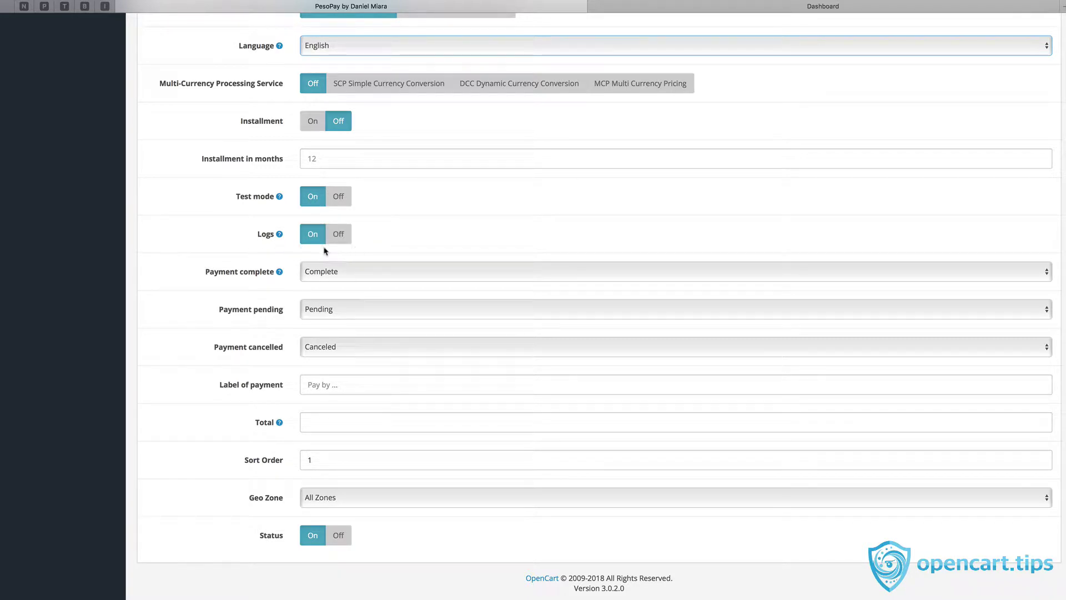
pyautogui.scroll(-1, 248, 249)
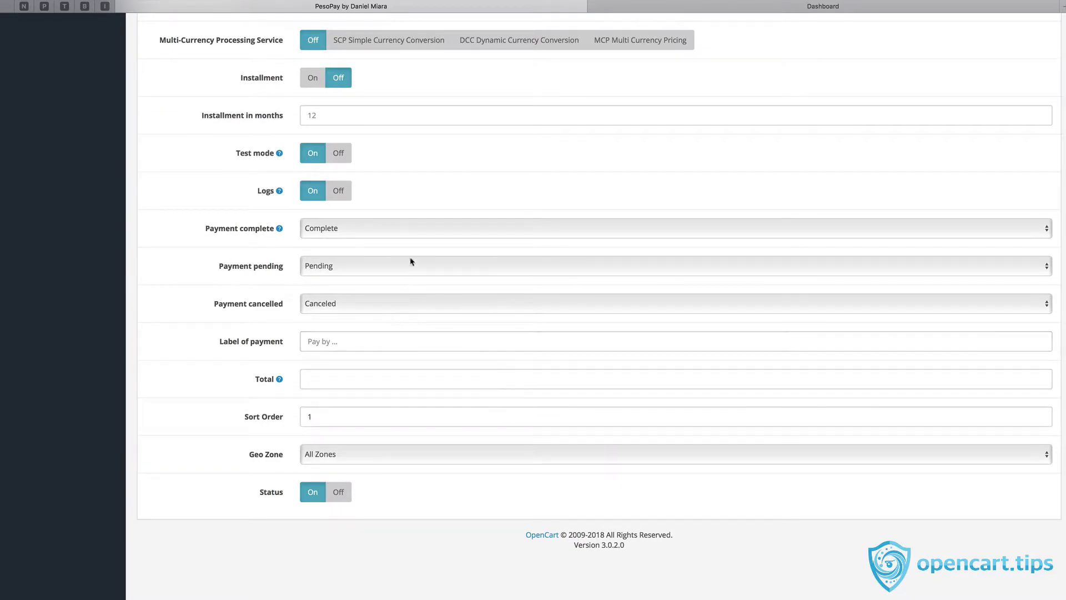
# Keep Complete as the PesoPay completed-payment order status
pyautogui.click(325, 337)
pyautogui.click(339, 233)
pyautogui.click(185, 224)
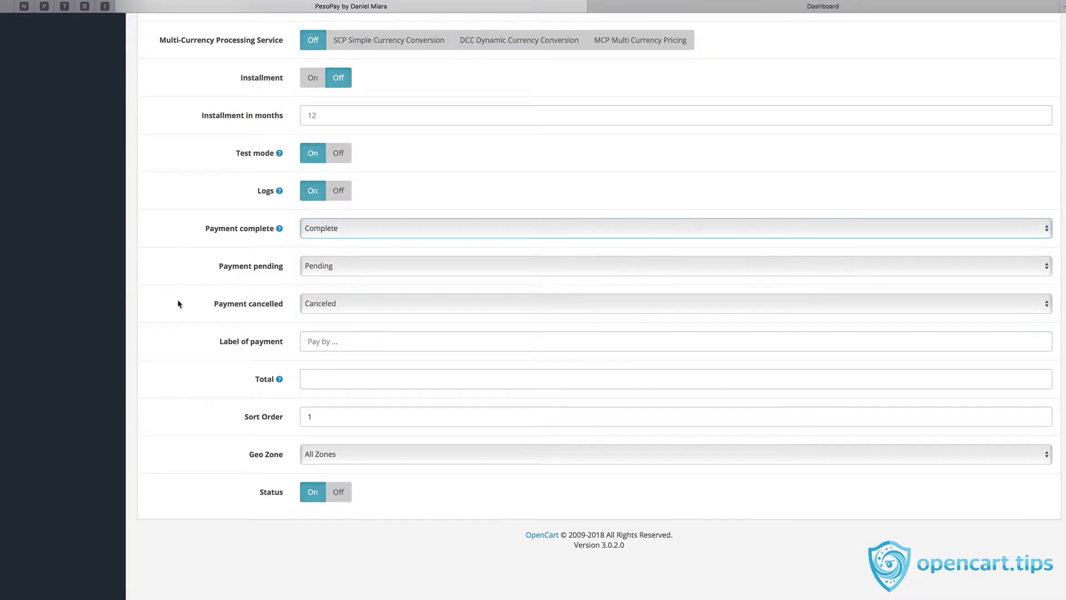
# Set the PesoPay payment label to 'Pay me here' and move on to the Total setting
pyautogui.click(341, 341)
pyautogui.write('Pay me here')
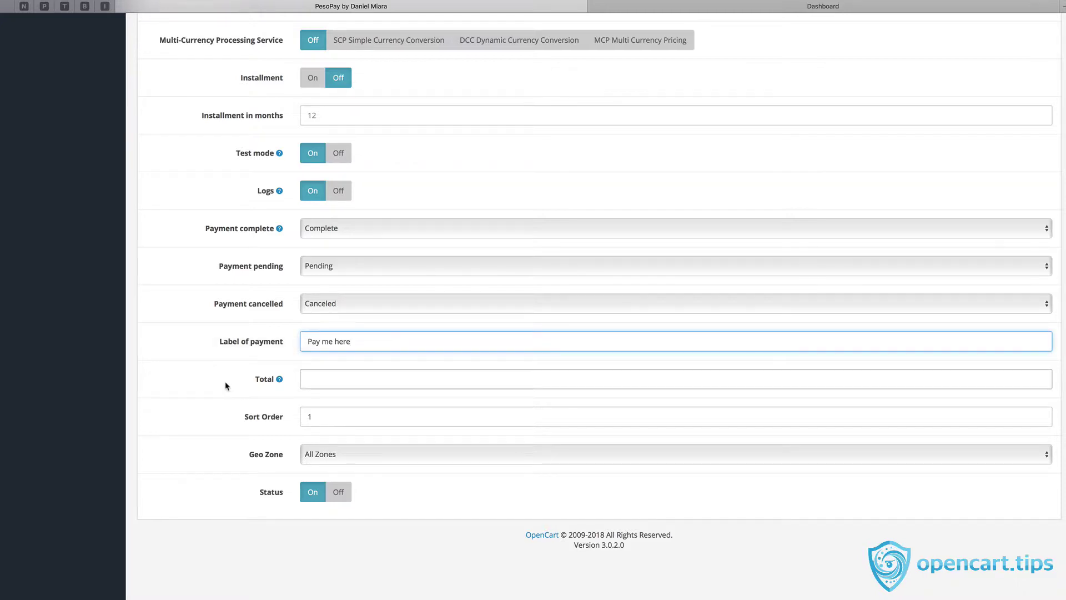
pyautogui.press('Tab')
pyautogui.click(259, 374)
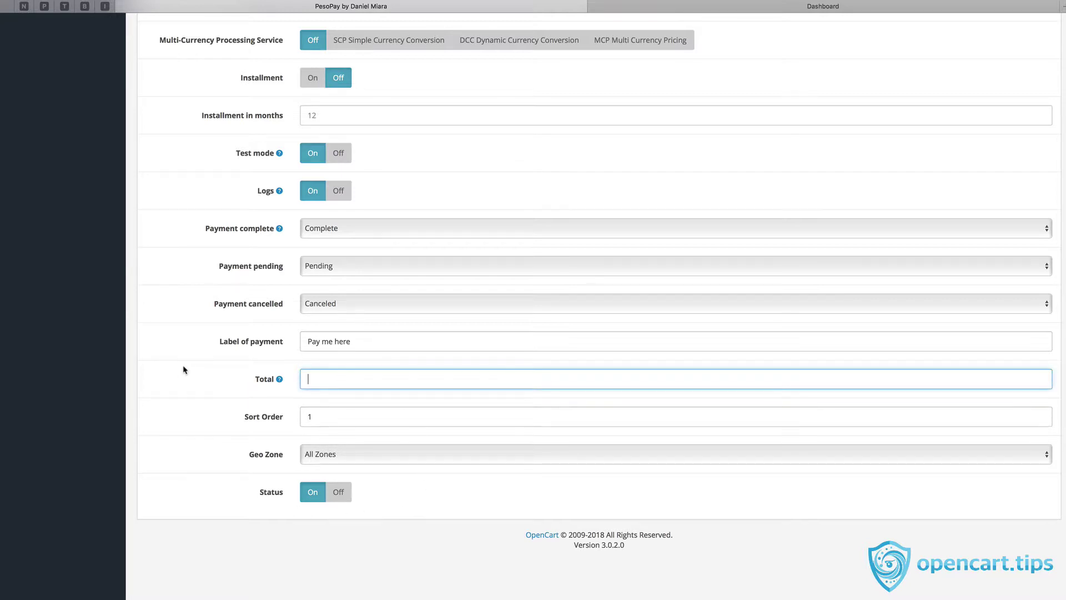
pyautogui.scroll(1, 183, 370)
pyautogui.scroll(2, 184, 368)
pyautogui.scroll(2, 188, 350)
pyautogui.scroll(3, 191, 336)
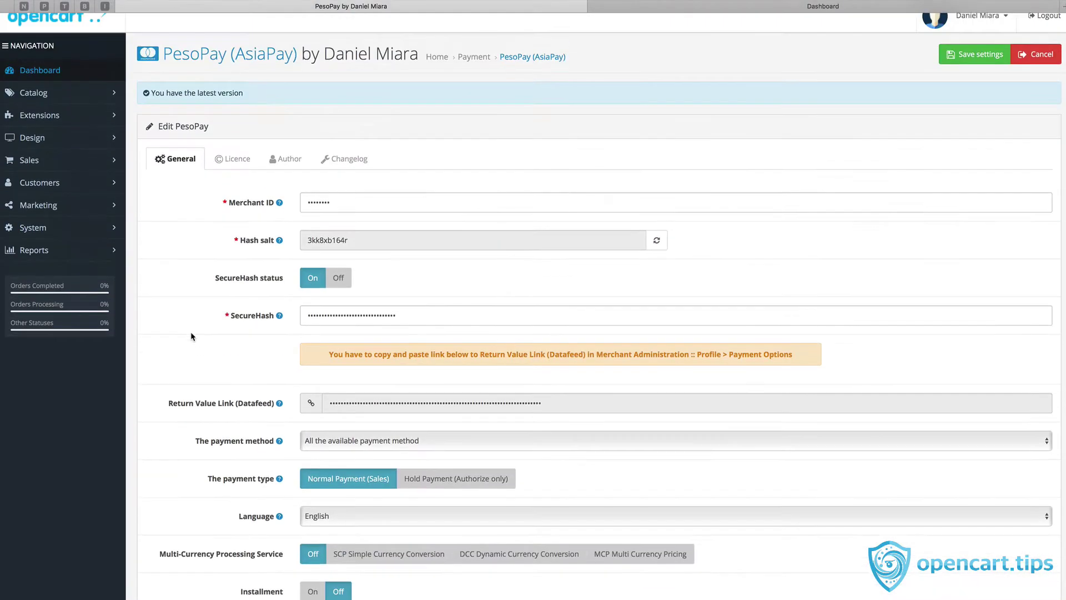
# View the admin error log via System > Maintenance, which is empty
pyautogui.click(693, 9)
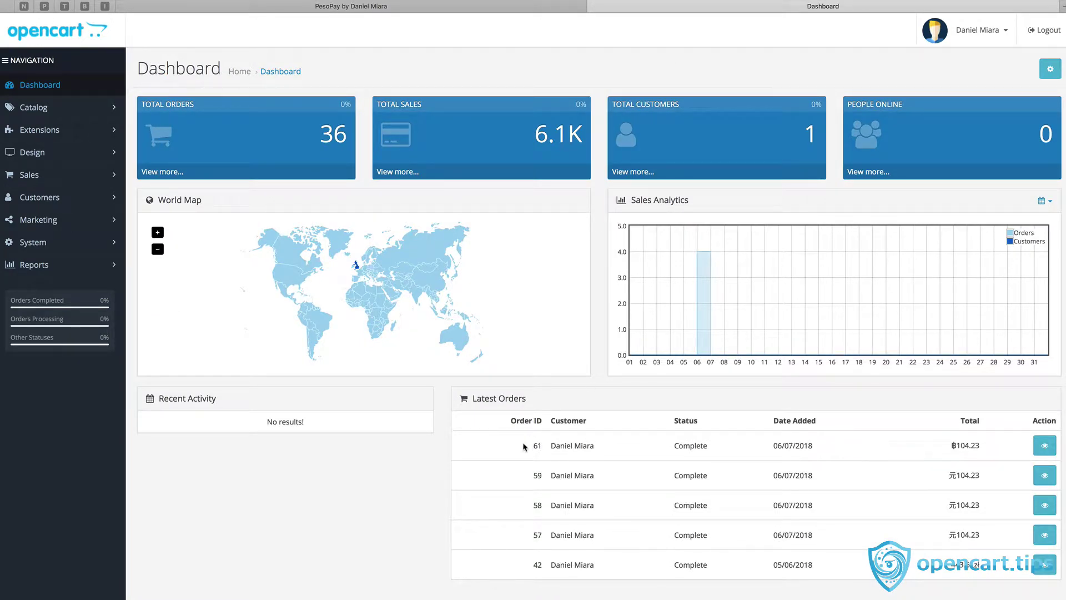
pyautogui.click(41, 242)
pyautogui.click(43, 329)
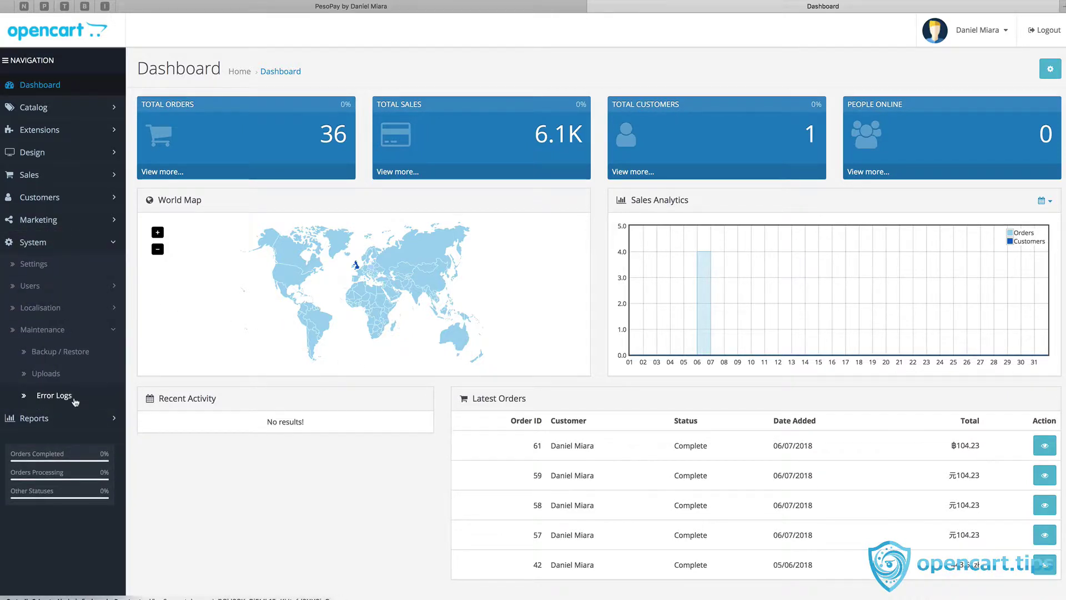
pyautogui.click(71, 397)
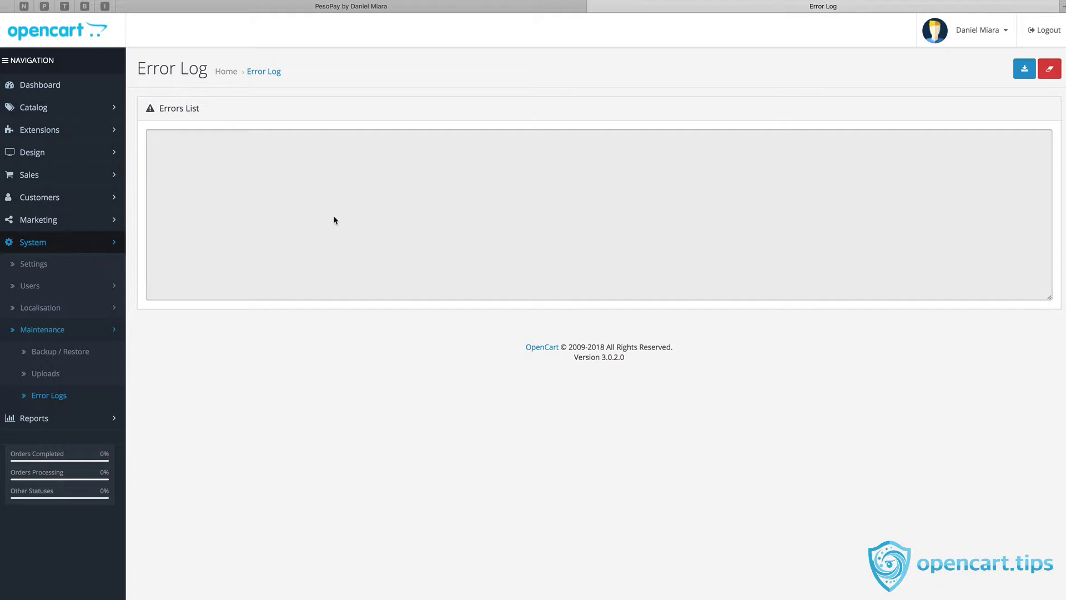
# Go to the storefront homepage from the admin account menu
pyautogui.click(979, 33)
pyautogui.click(948, 98)
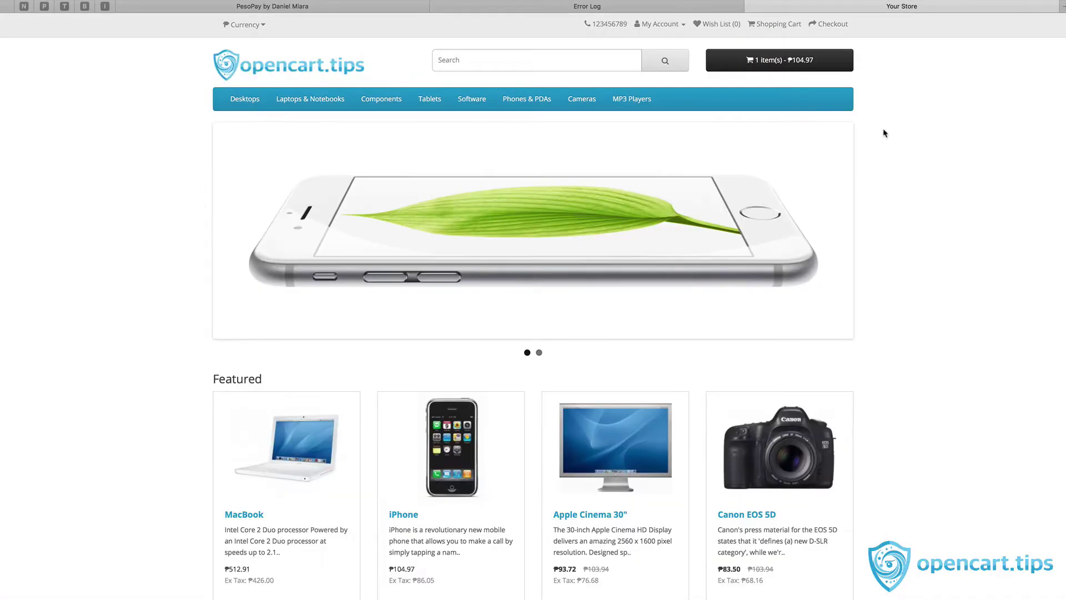
# Check out the iPhone in the cart, keeping the existing billing and delivery details
pyautogui.click(790, 65)
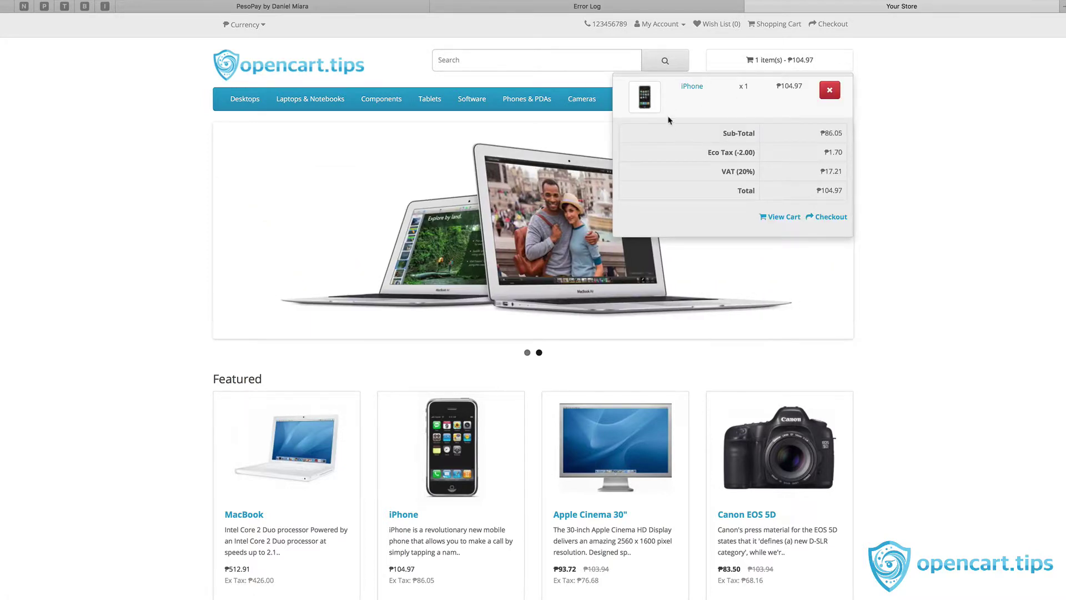
pyautogui.click(830, 217)
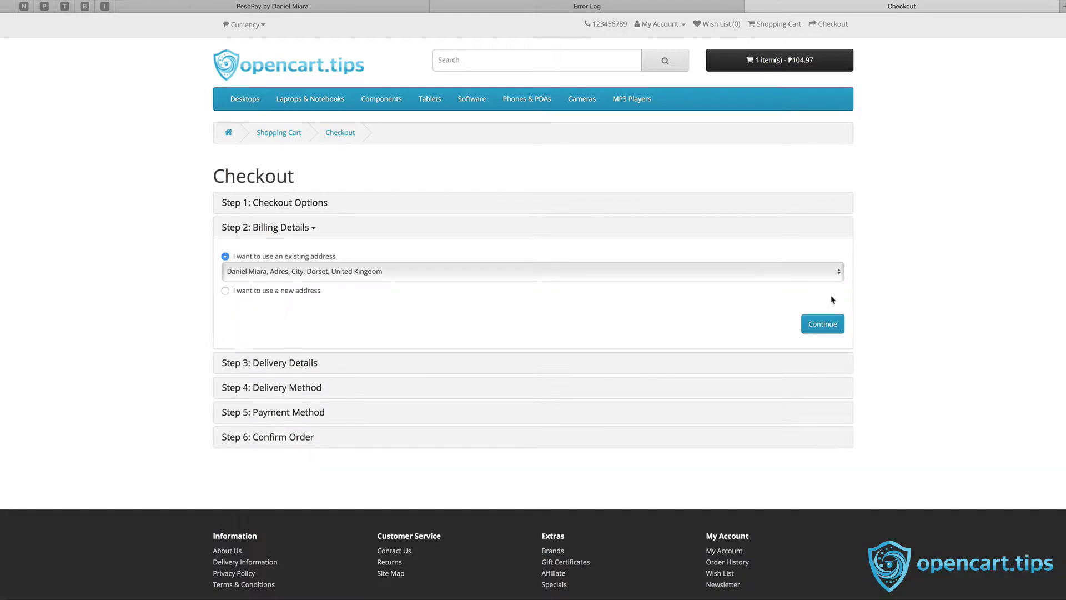
pyautogui.click(824, 323)
pyautogui.click(840, 357)
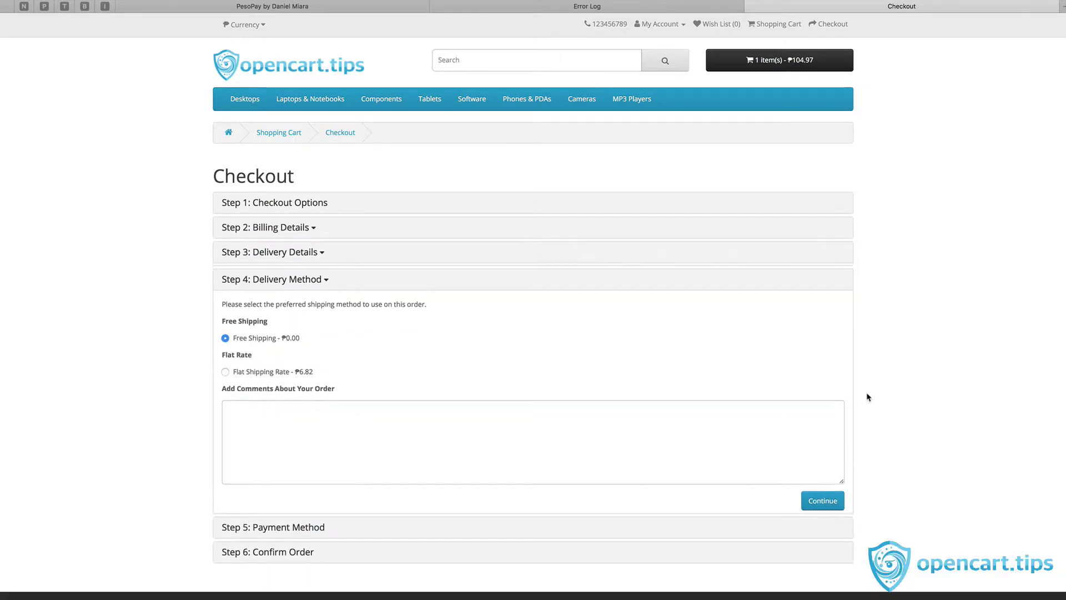
pyautogui.scroll(-2, 858, 424)
pyautogui.click(843, 426)
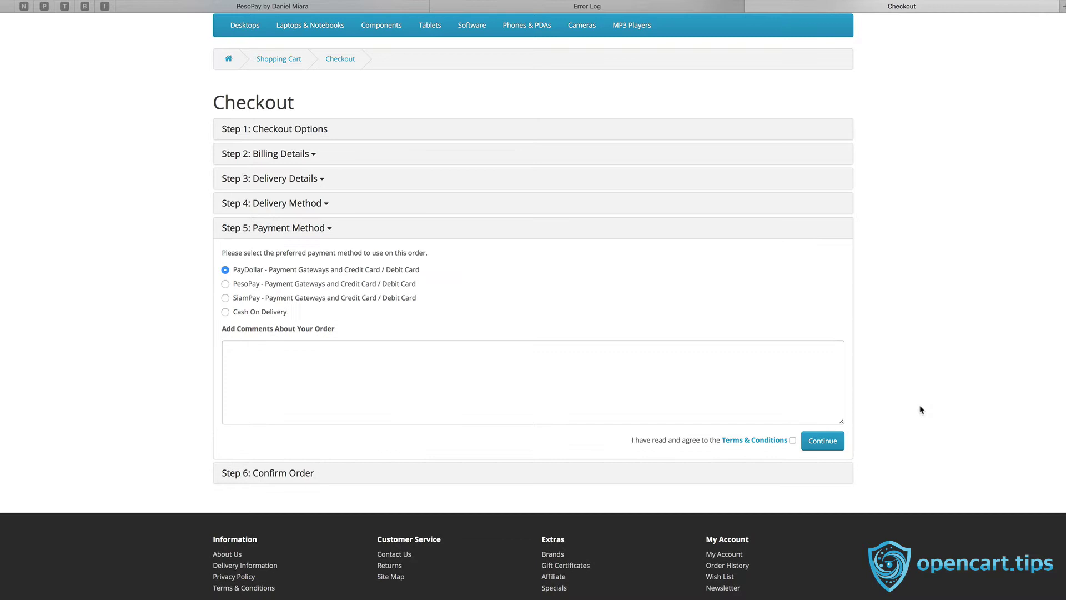
# Choose PesoPay as payment, accept the terms and proceed to order confirmation
pyautogui.click(224, 284)
pyautogui.click(822, 442)
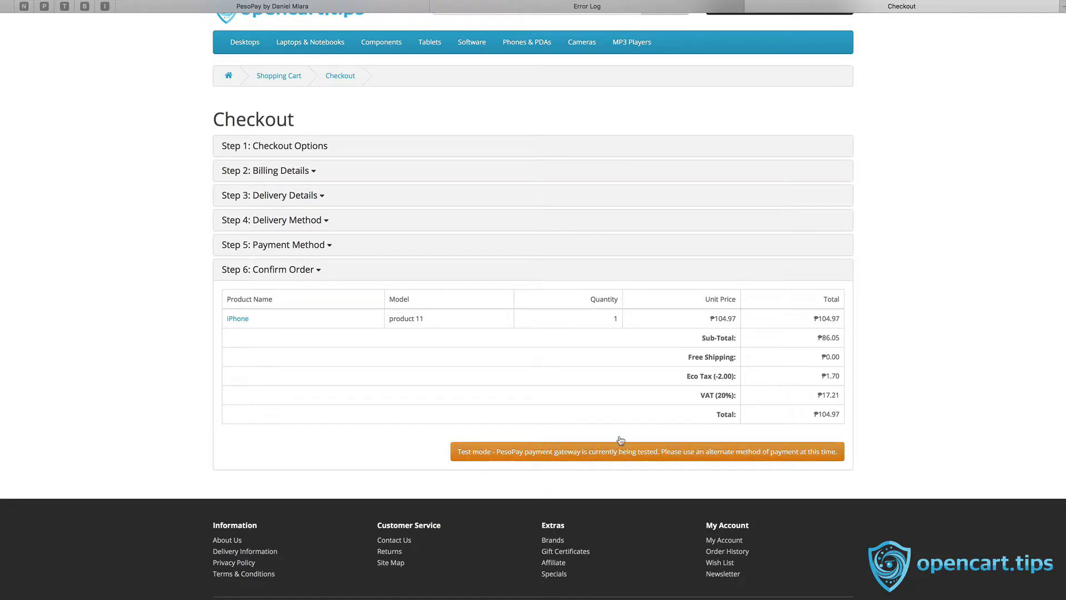
# Turn PesoPay test mode Off in the extension settings and return to checkout
pyautogui.click(253, 10)
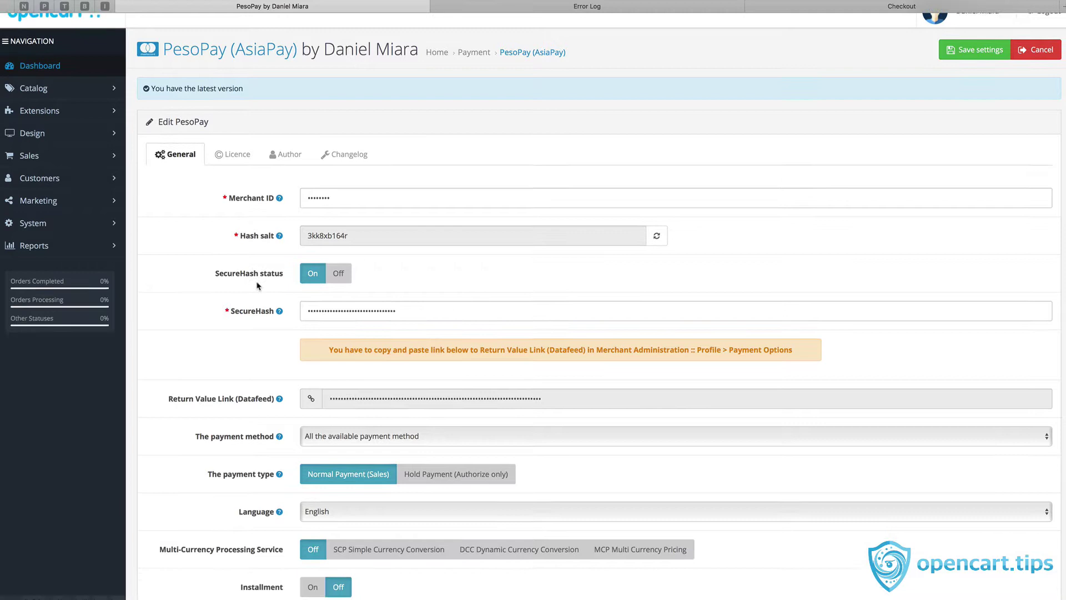
pyautogui.scroll(-3, 305, 509)
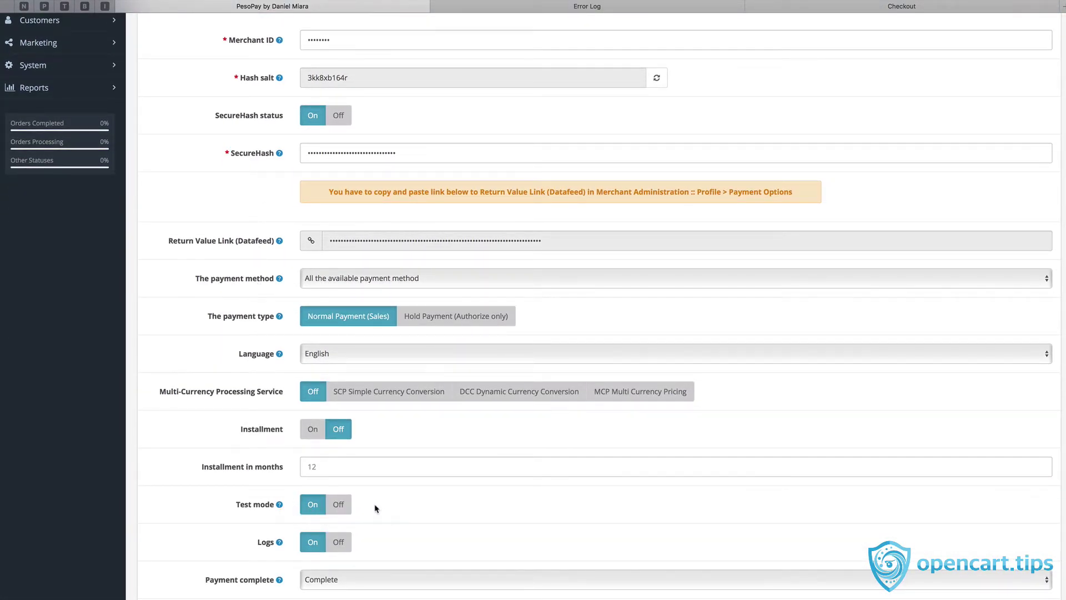
pyautogui.click(339, 504)
pyautogui.scroll(3, 678, 245)
pyautogui.click(829, 9)
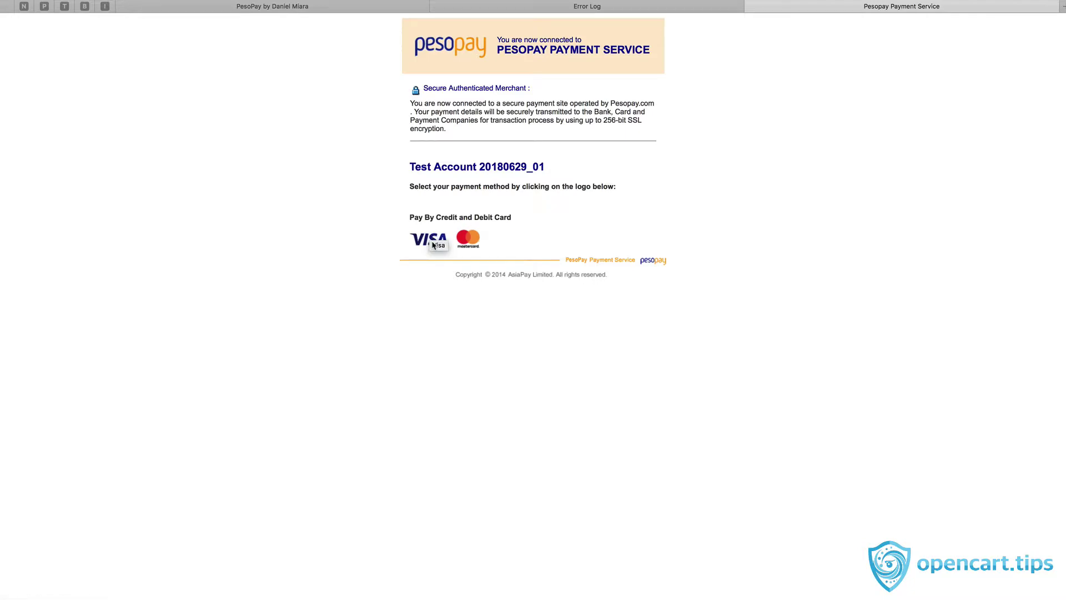
# Pay by Visa, entering the card number and 07/2020 expiry
pyautogui.click(432, 246)
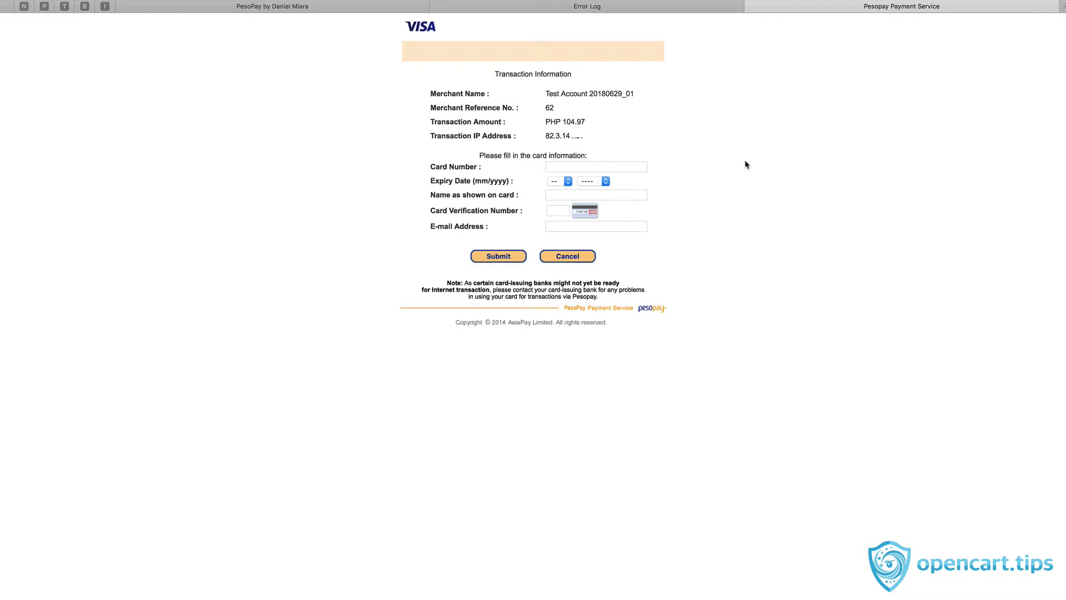
pyautogui.press('super+v')
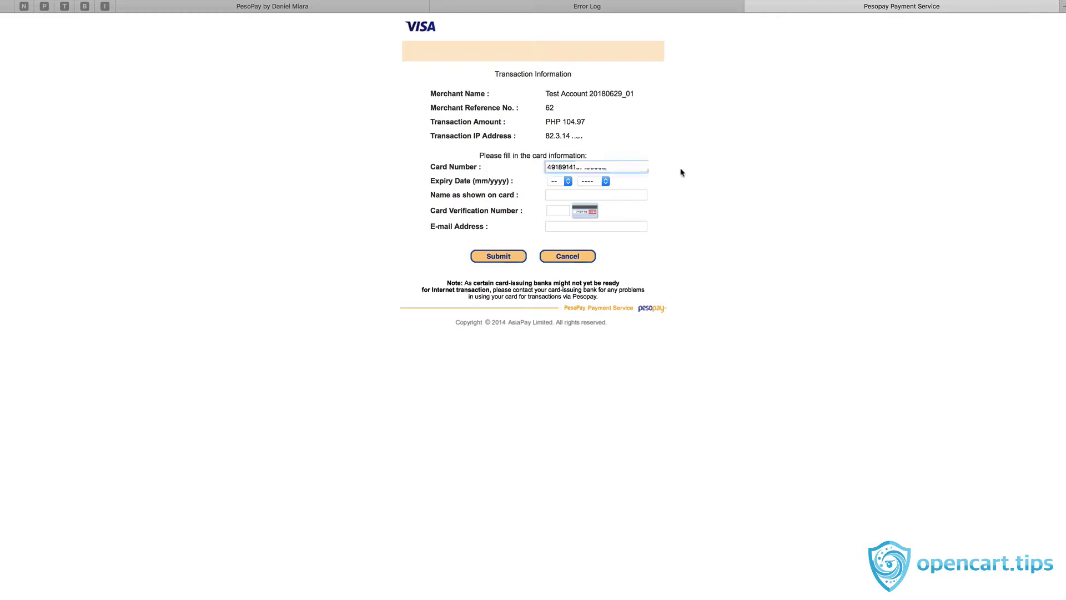
pyautogui.click(558, 183)
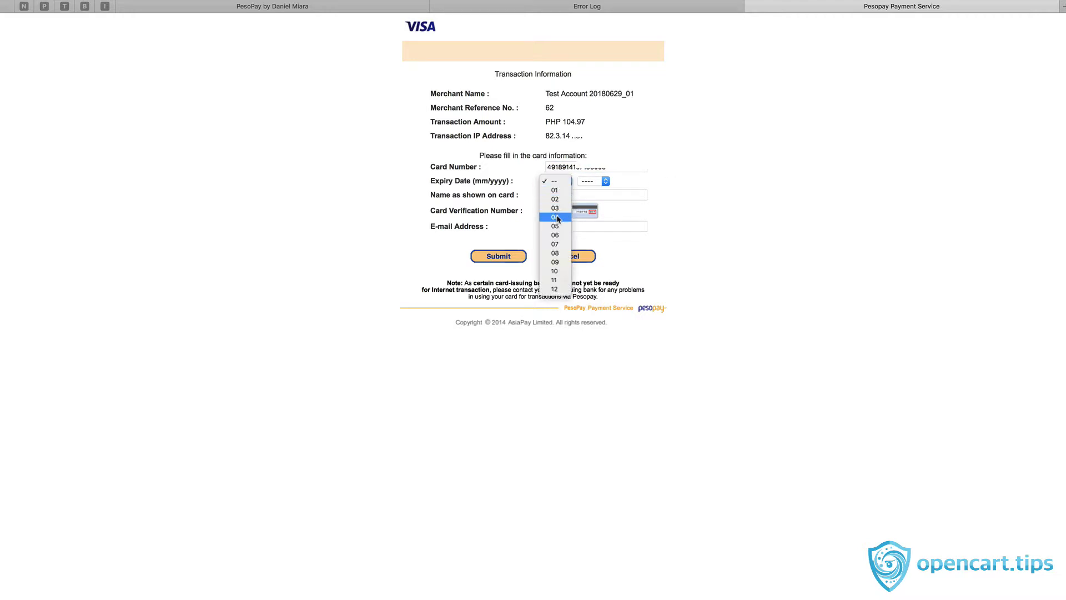
pyautogui.click(556, 243)
pyautogui.click(601, 183)
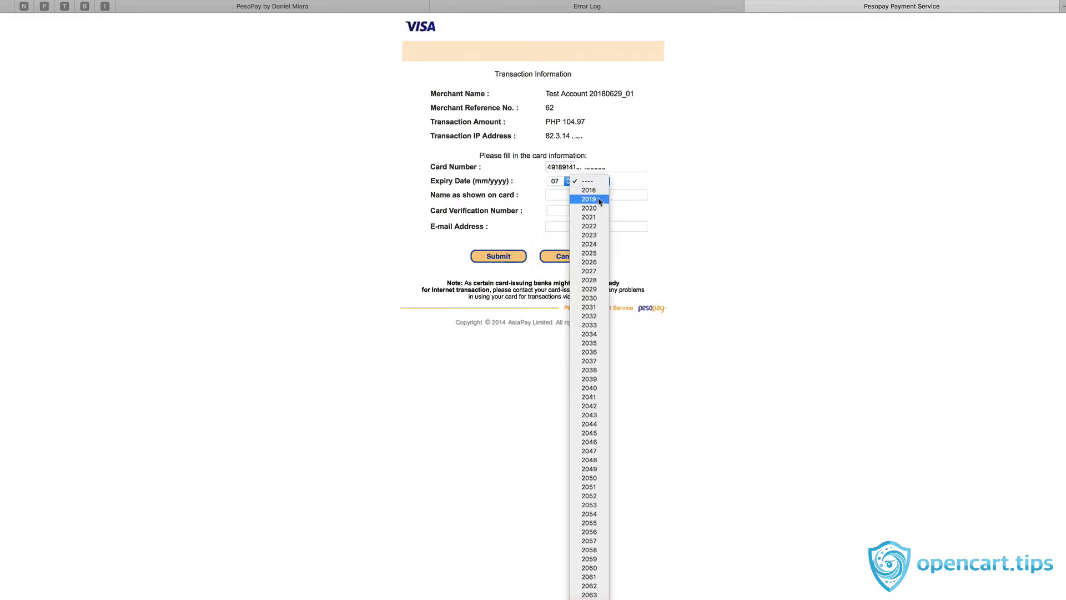
pyautogui.click(589, 207)
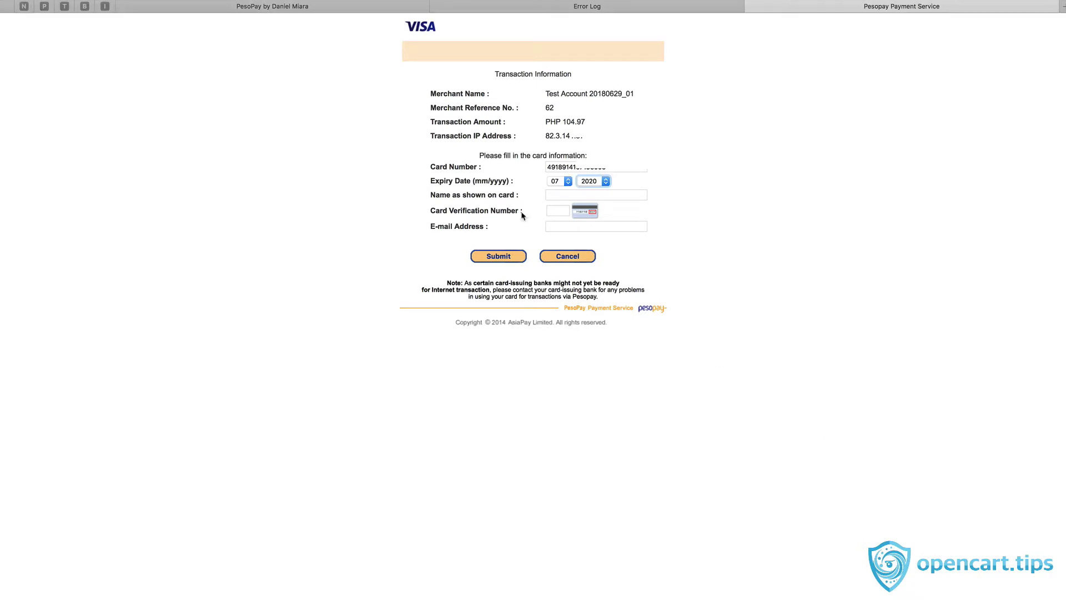
# Fill in the cardholder name and card verification number
pyautogui.click(558, 195)
pyautogui.write('Juan Dela Cruz')
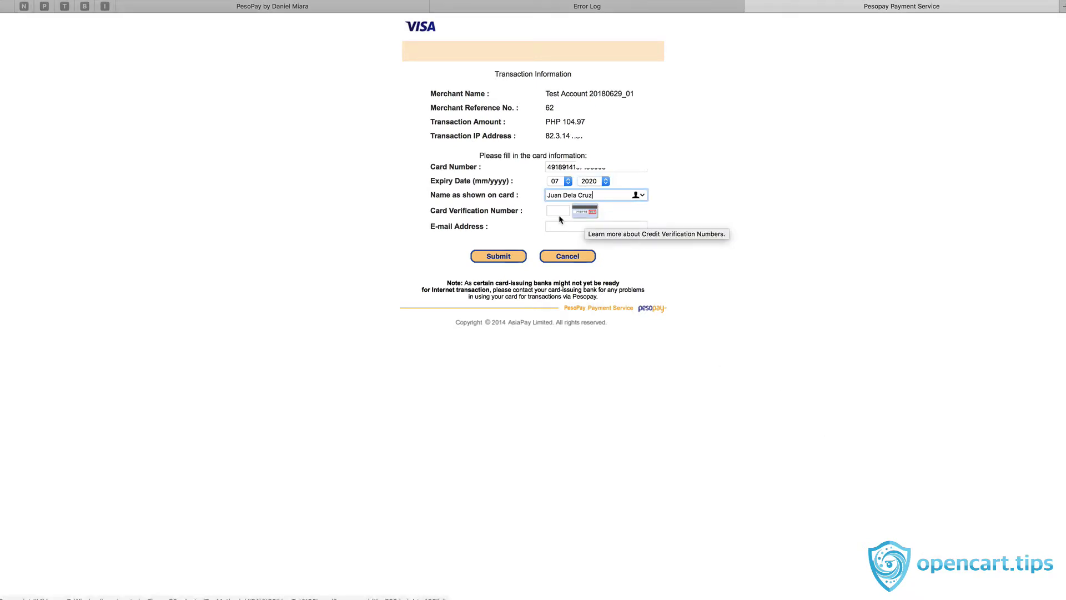
pyautogui.click(558, 210)
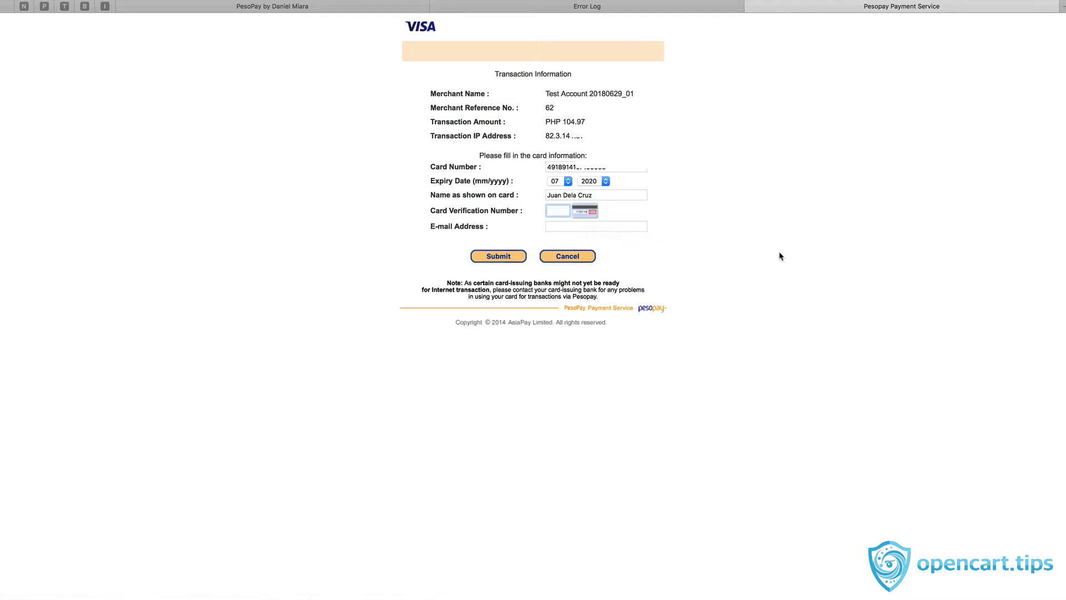
pyautogui.write('1')
pyautogui.click(751, 258)
# Submit the card details and confirm the reviewed PHP 104.97 payment to complete the transaction
pyautogui.click(500, 260)
pyautogui.click(499, 260)
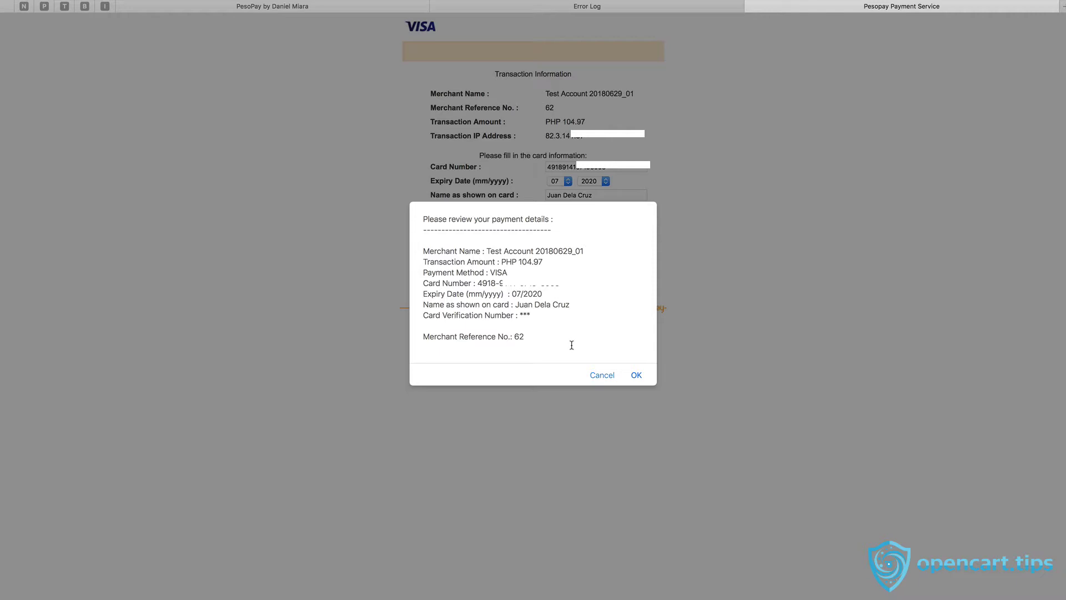
pyautogui.click(639, 377)
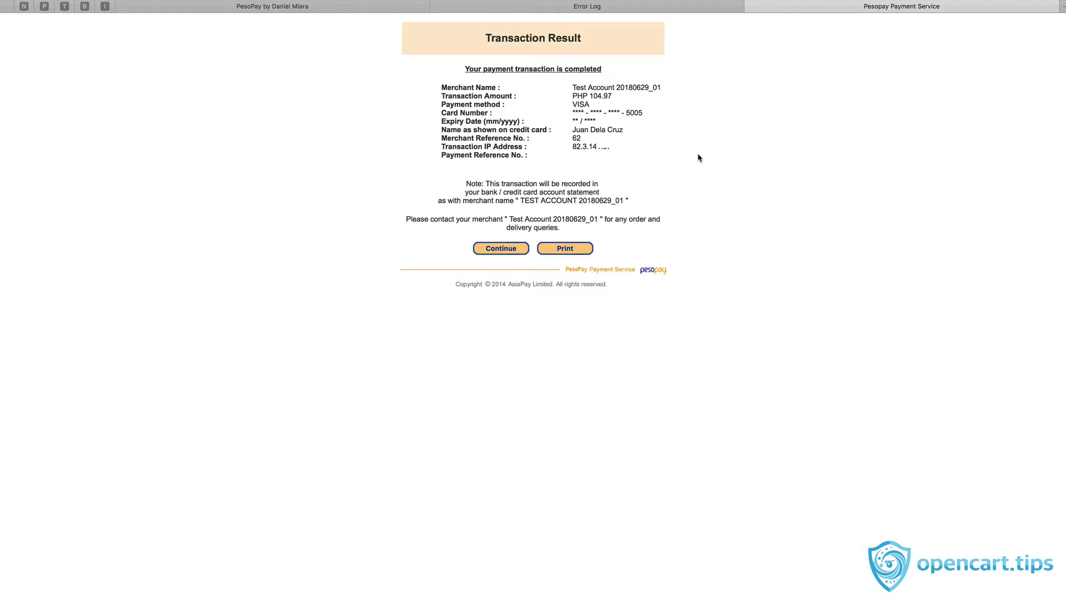
pyautogui.click(491, 255)
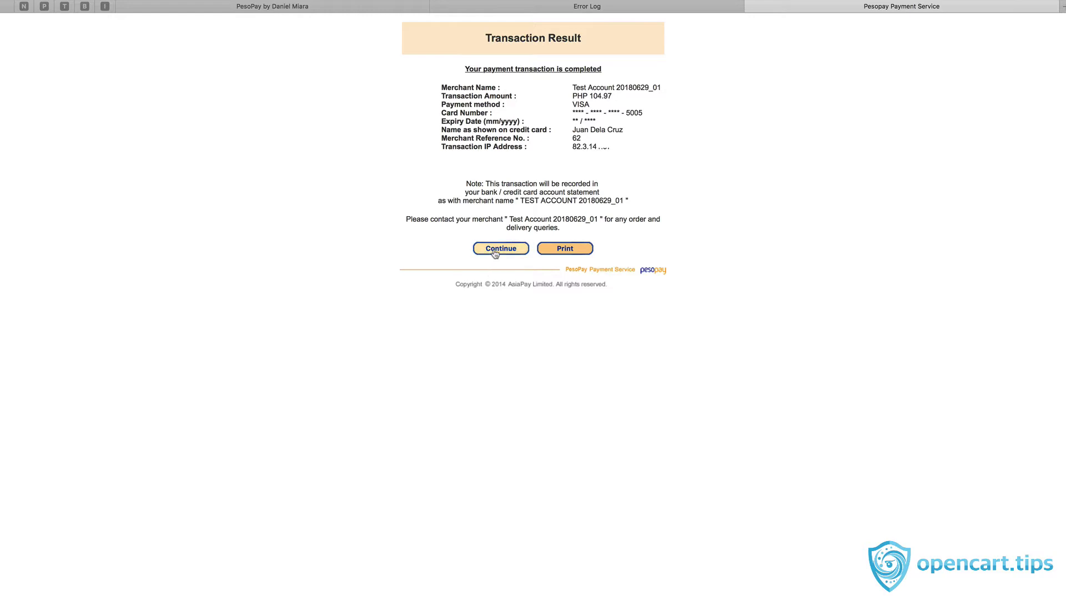
# Return to the store, confirm the cart is empty, and go to the admin error log
pyautogui.click(495, 252)
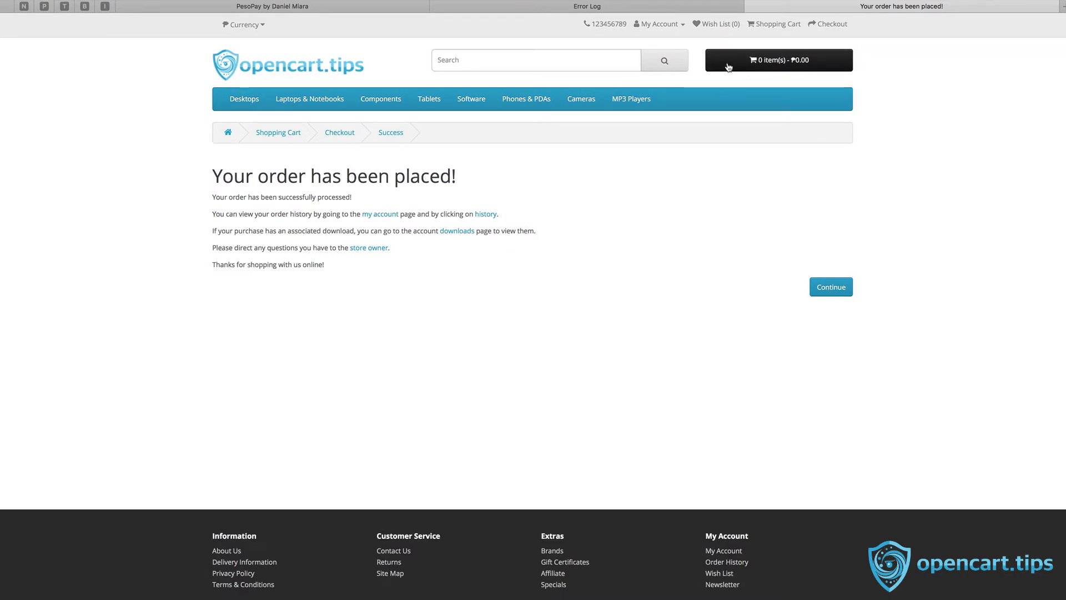
pyautogui.click(791, 64)
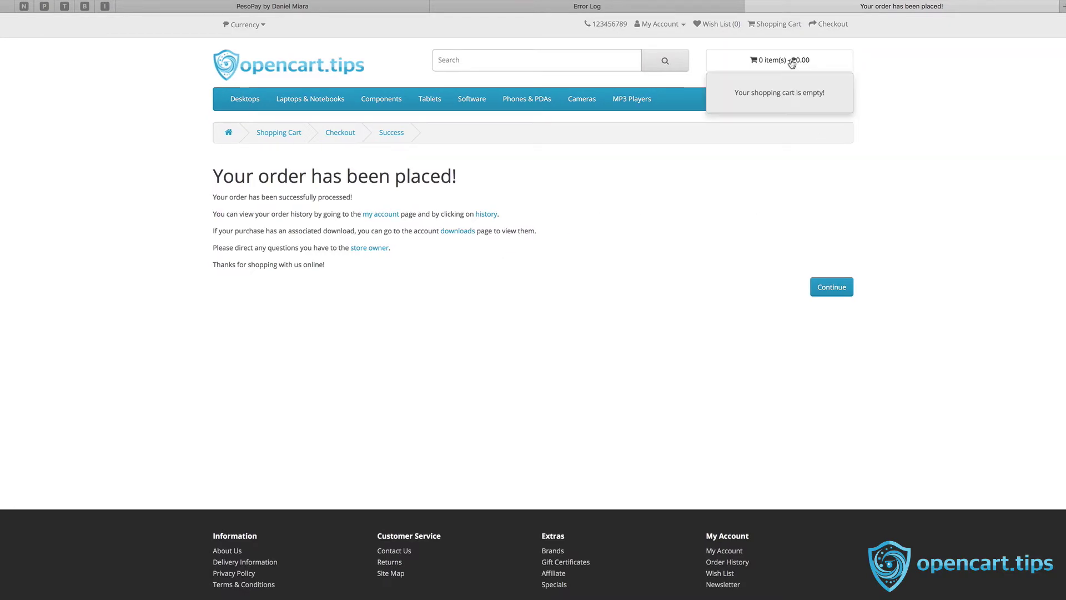
pyautogui.moveTo(586, 6)
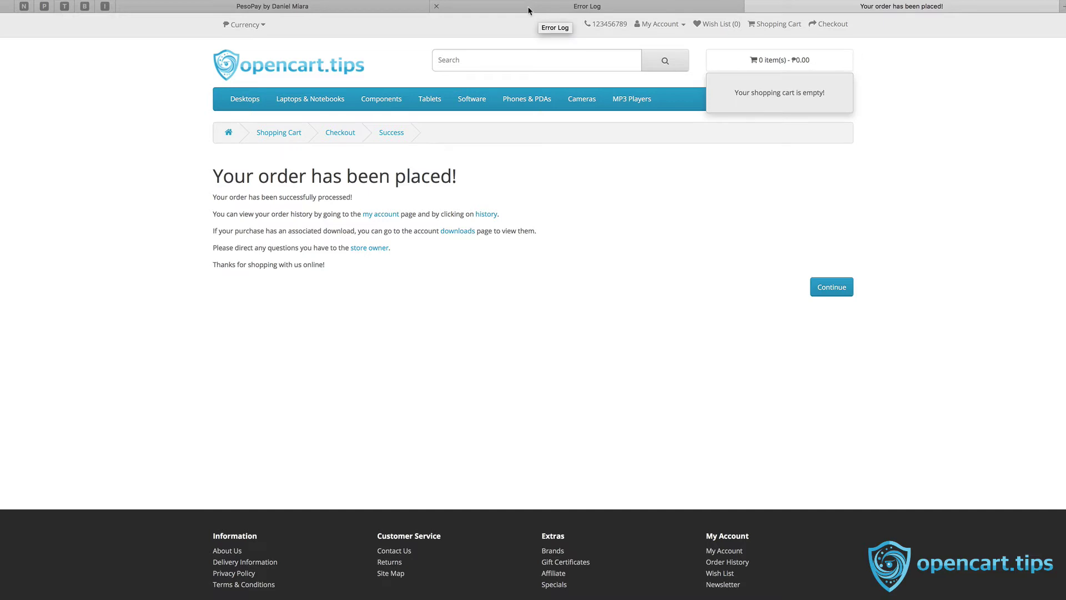
pyautogui.click(525, 155)
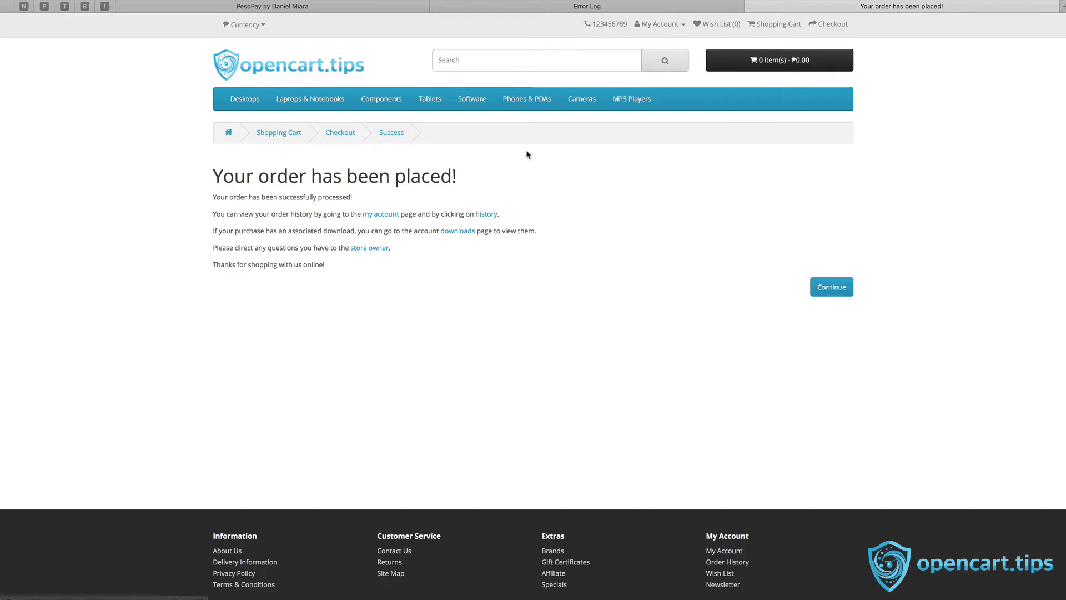
pyautogui.click(510, 8)
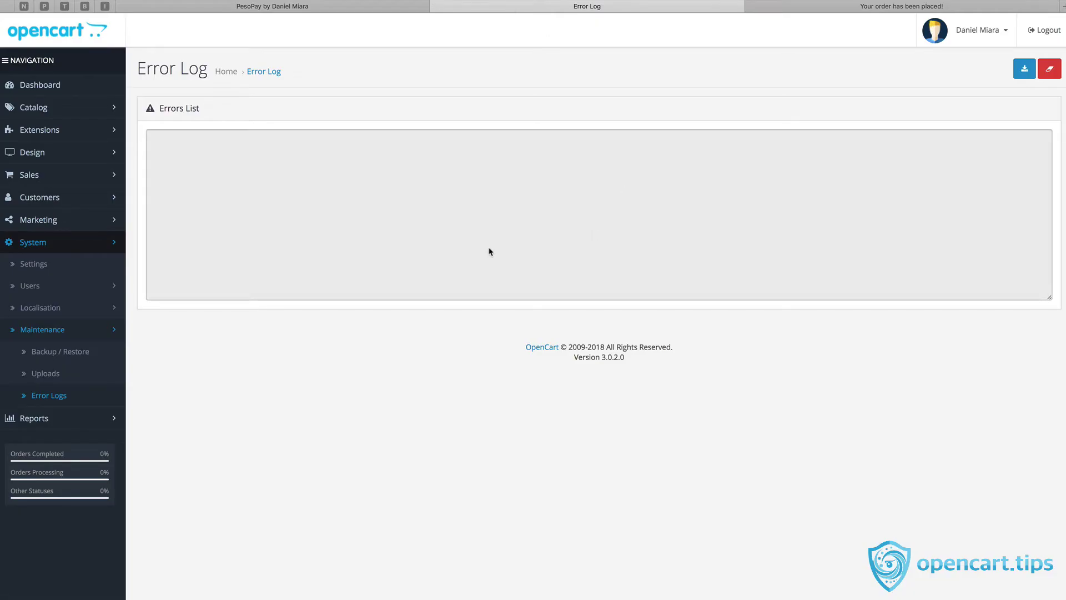
# Reload the error log to show the PesoPay datafeed entry for ref 62
pyautogui.click(261, 74)
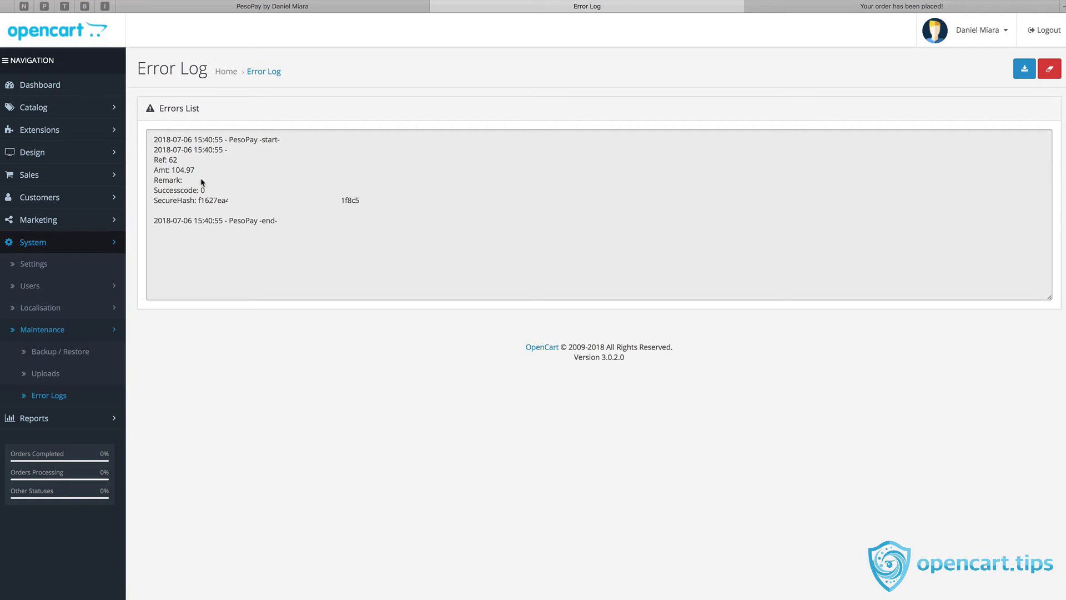
pyautogui.click(169, 159)
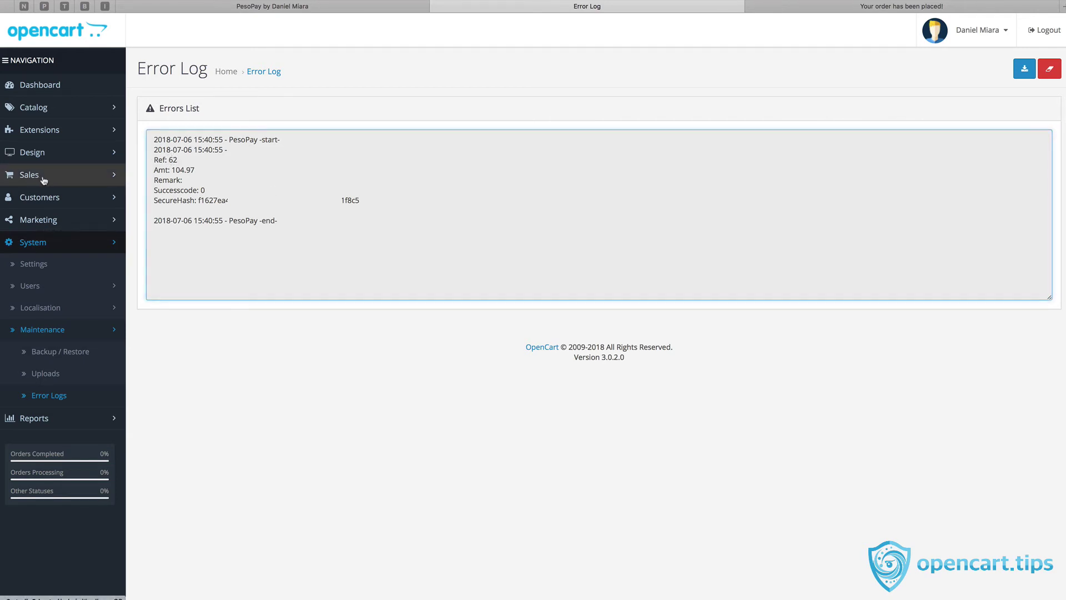
# List the orders under Sales, showing order 62 for ₱104.97 as Complete
pyautogui.click(30, 174)
pyautogui.click(42, 197)
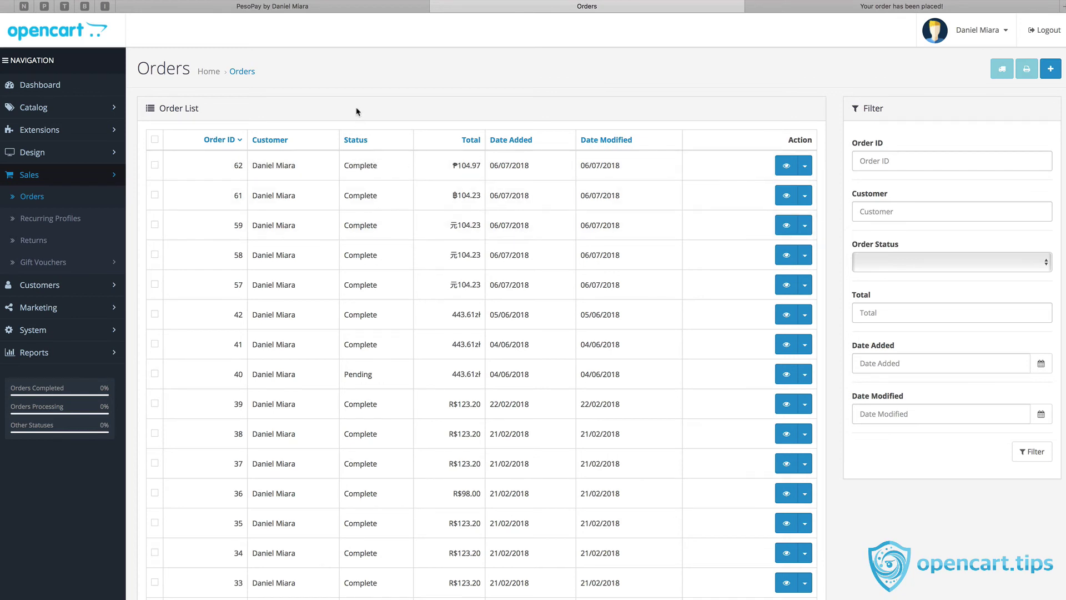
pyautogui.click(318, 12)
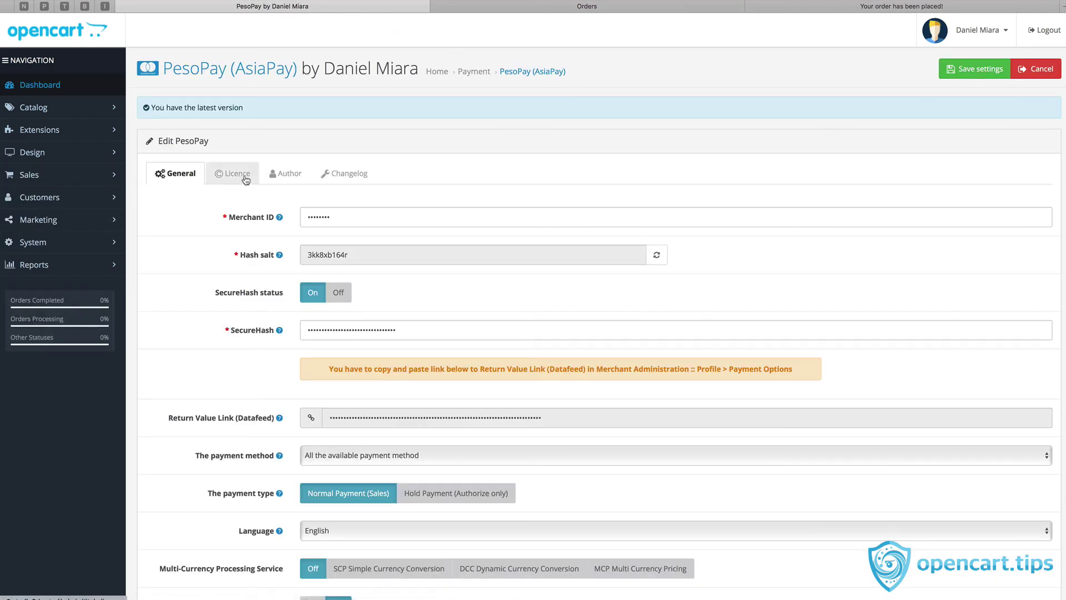
pyautogui.click(292, 176)
pyautogui.scroll(-1, 822, 378)
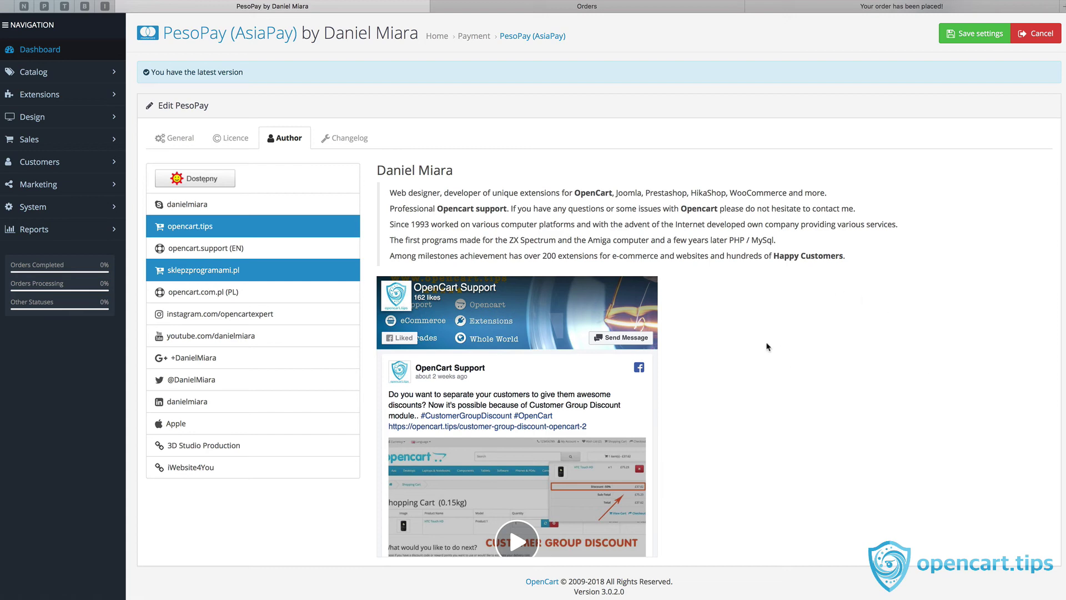
pyautogui.scroll(-1, 749, 332)
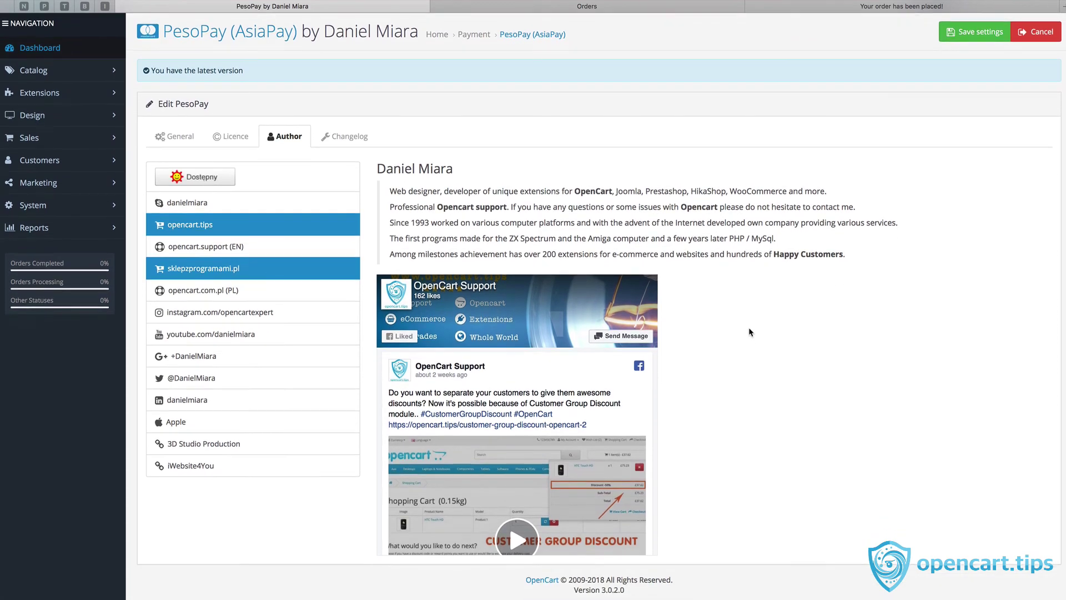
pyautogui.scroll(1, 749, 332)
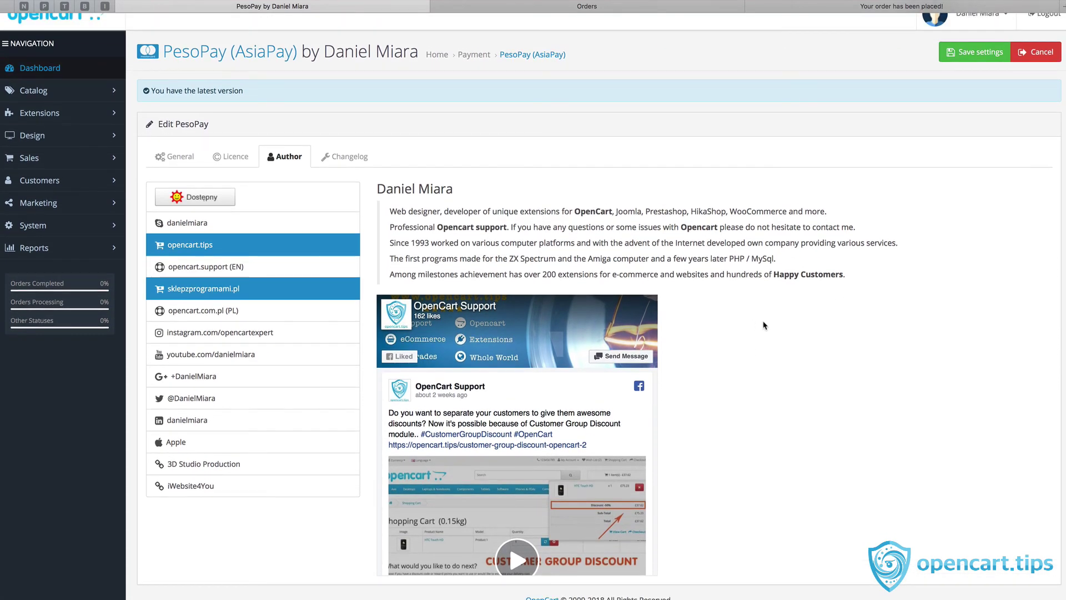